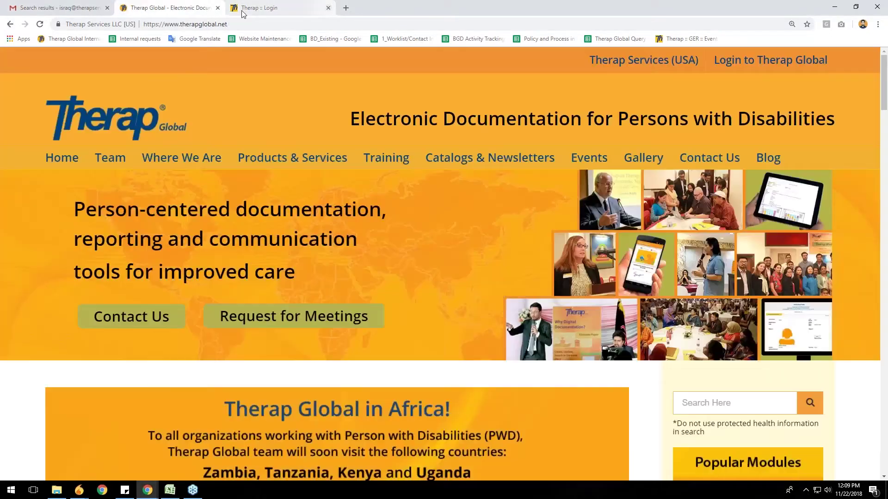
pyautogui.click(328, 8)
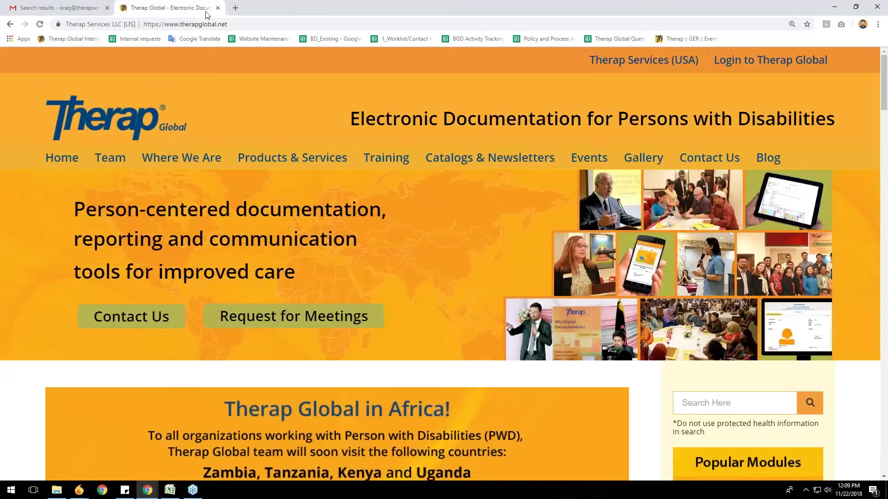
pyautogui.click(235, 8)
pyautogui.click(218, 8)
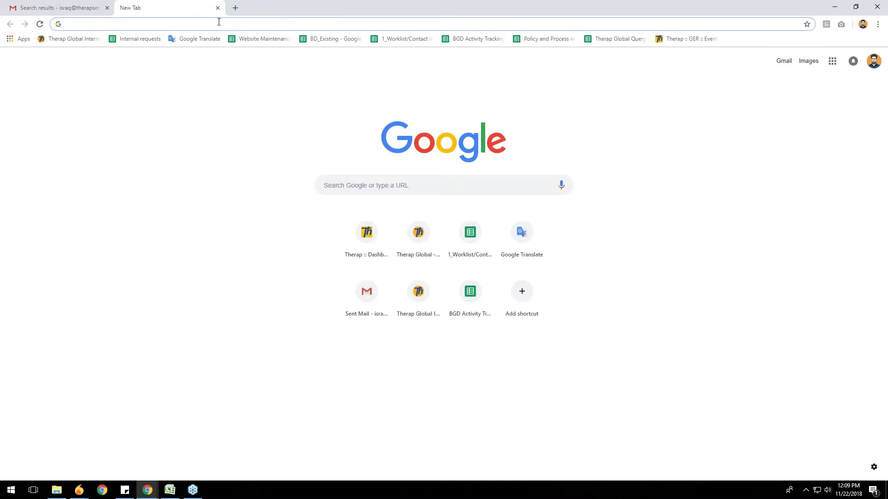
pyautogui.write('www.')
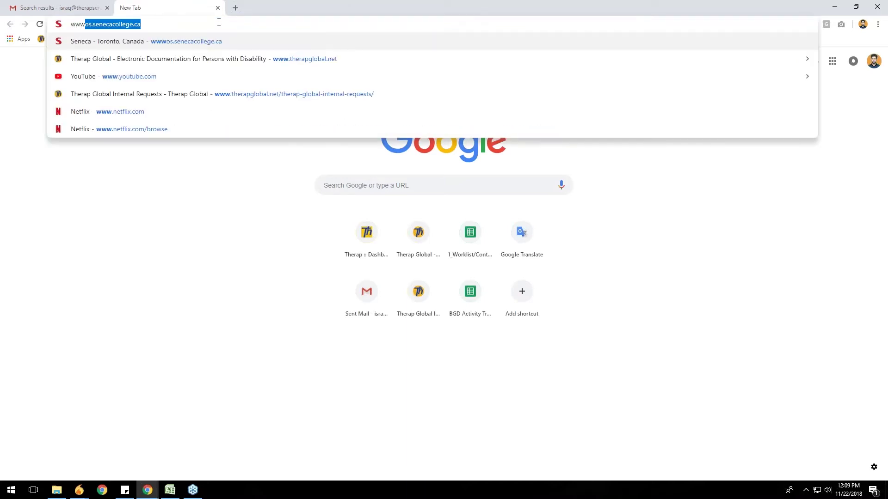
pyautogui.write('ther')
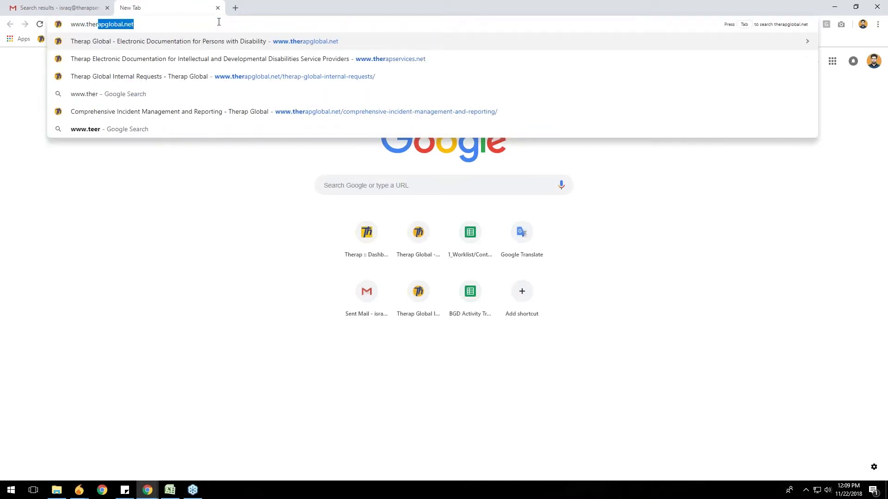
pyautogui.write('apglobal.ne')
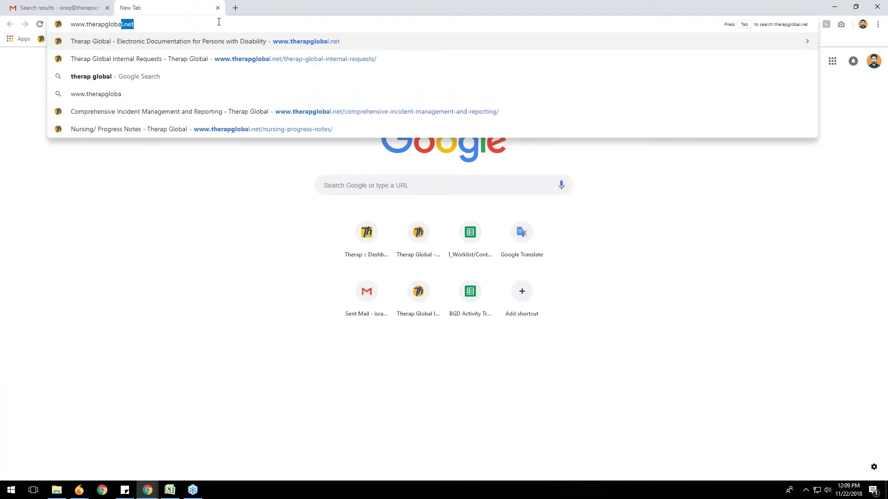
pyautogui.write('t')
pyautogui.press('Return')
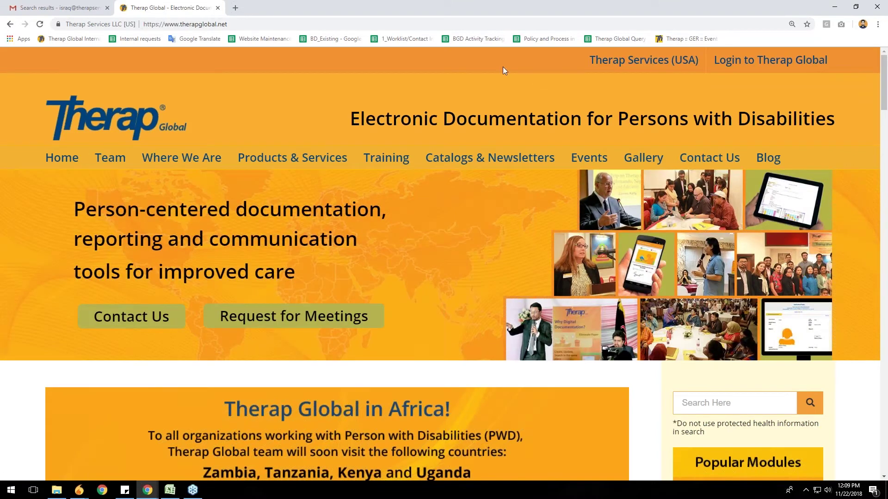
# Step: Open the Therap Global login page and log in to provider DEMOTG-TGD with the saved credentials
pyautogui.click(729, 66)
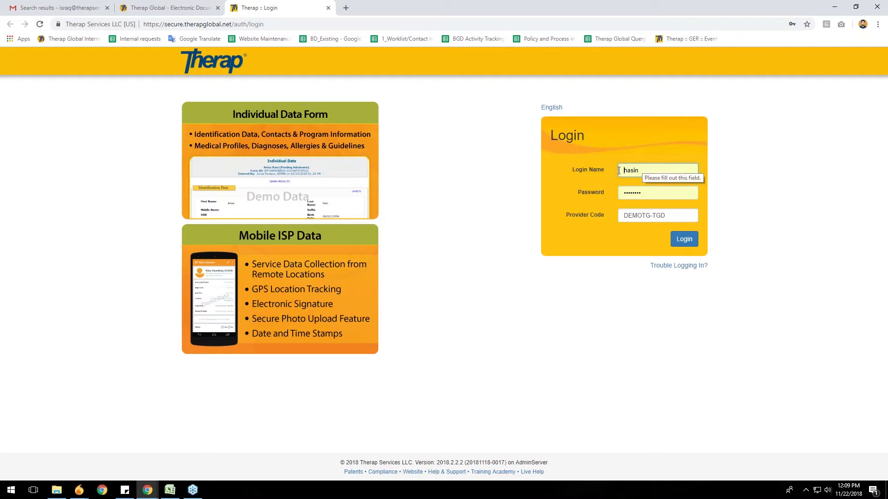
pyautogui.click(584, 238)
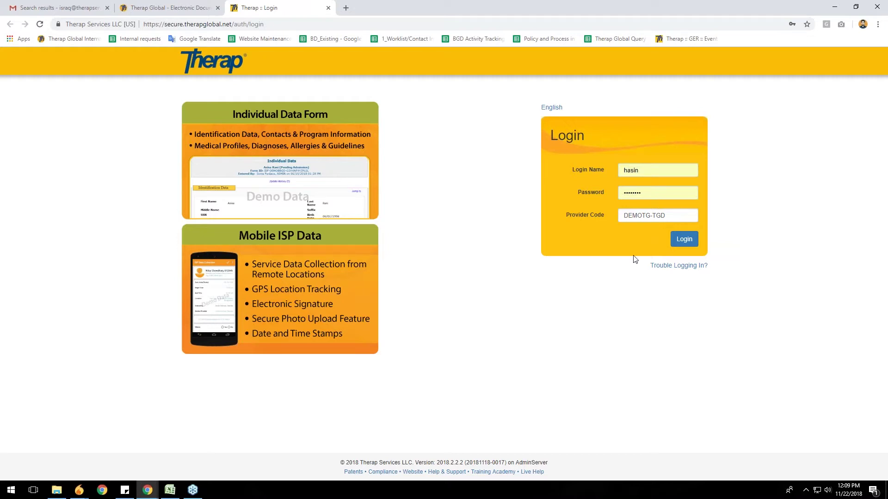
pyautogui.click(685, 243)
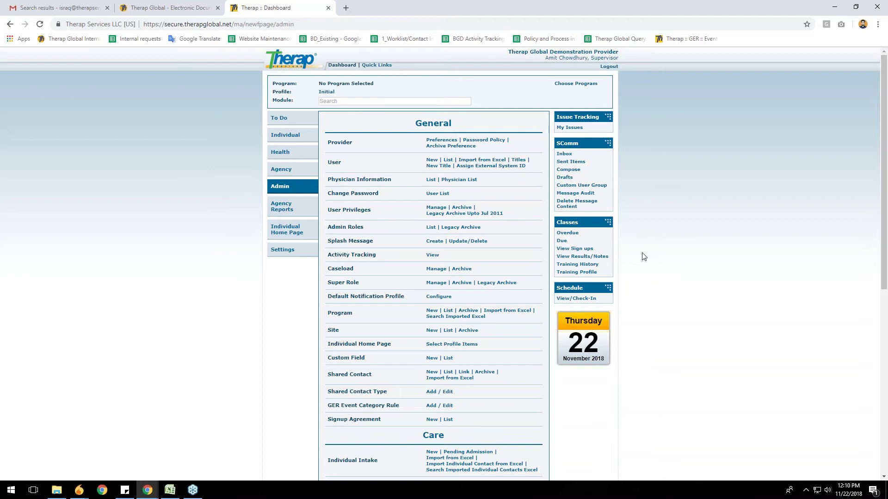
# Step: Enlarge the admin dashboard to 110% and open the form for creating a new Site
pyautogui.scroll(-2, 646, 250)
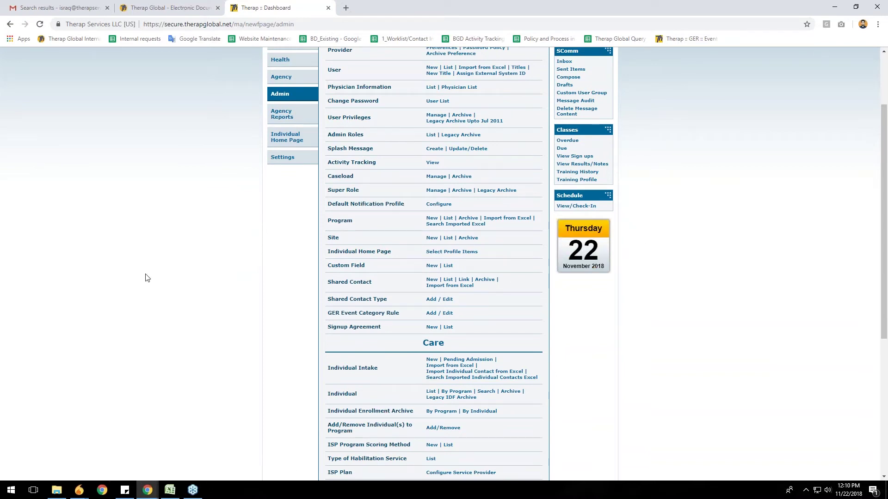
pyautogui.scroll(1, 148, 290)
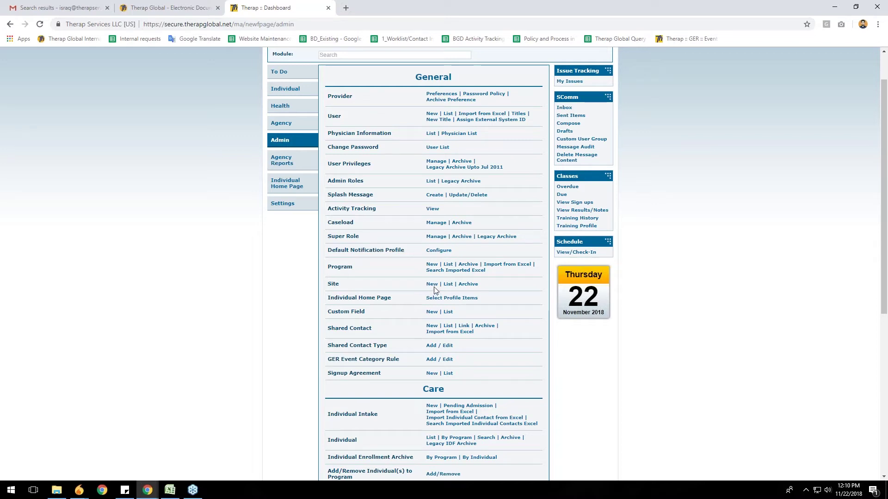
pyautogui.hotkey('ctrl', '+')
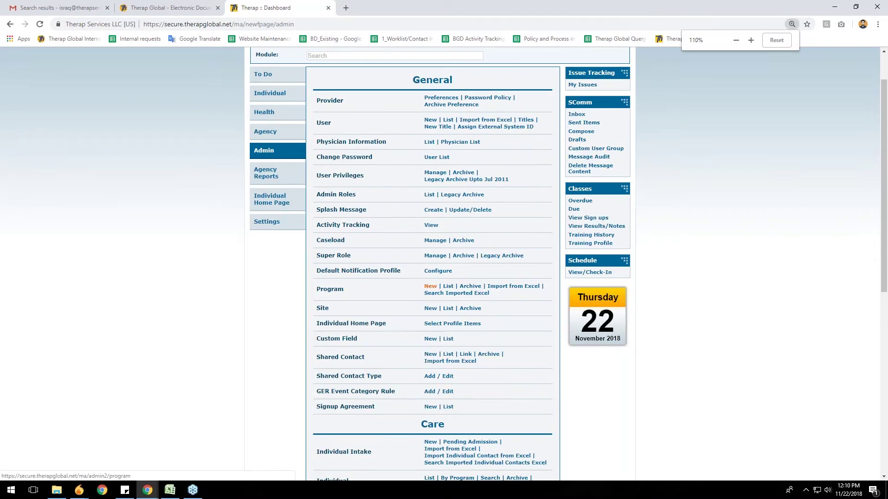
pyautogui.click(430, 311)
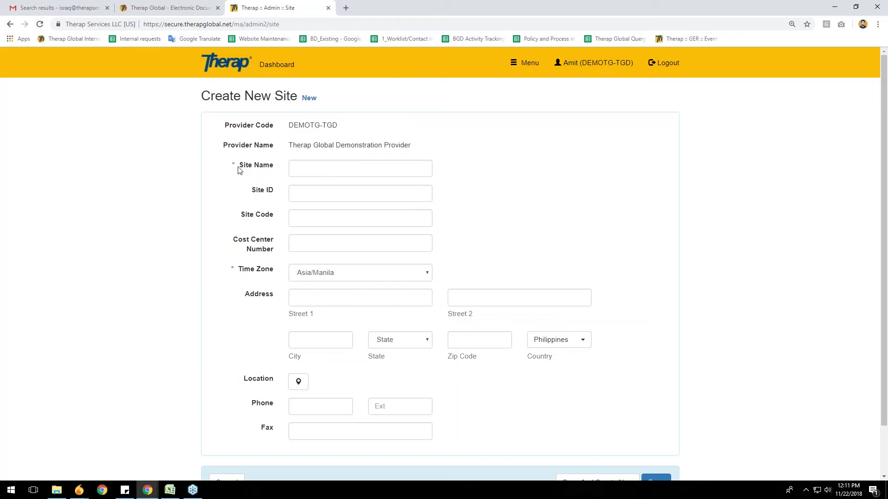
# Step: Enter "Demo Site Africa" as the Site Name and 01 as the Site ID in the new site form
pyautogui.scroll(-1, 194, 291)
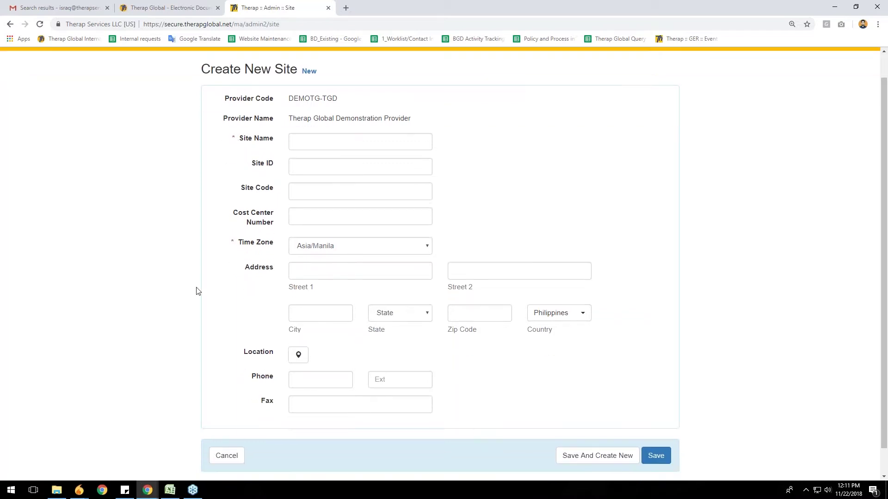
pyautogui.scroll(1, 197, 291)
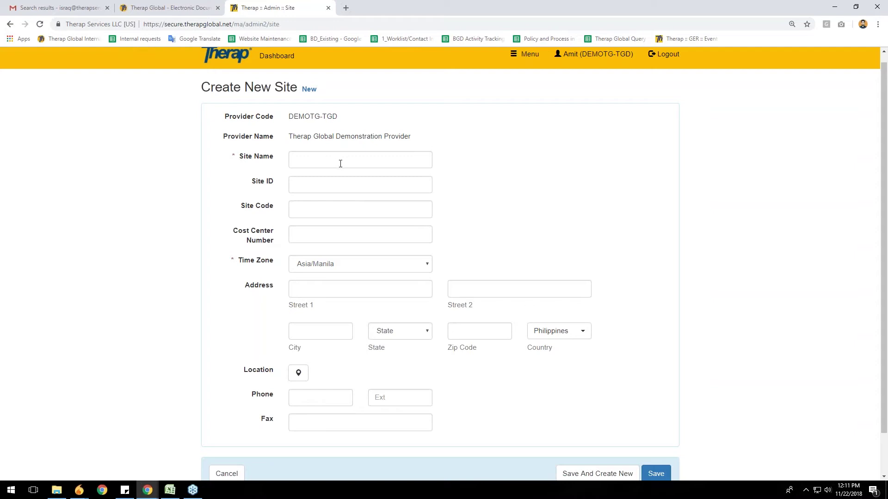
pyautogui.click(416, 161)
pyautogui.write('Demo Site ')
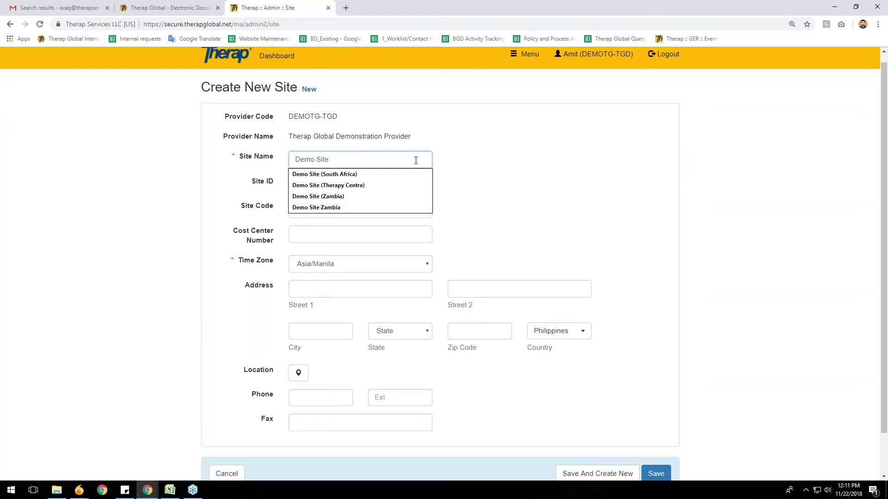
pyautogui.write('Africa')
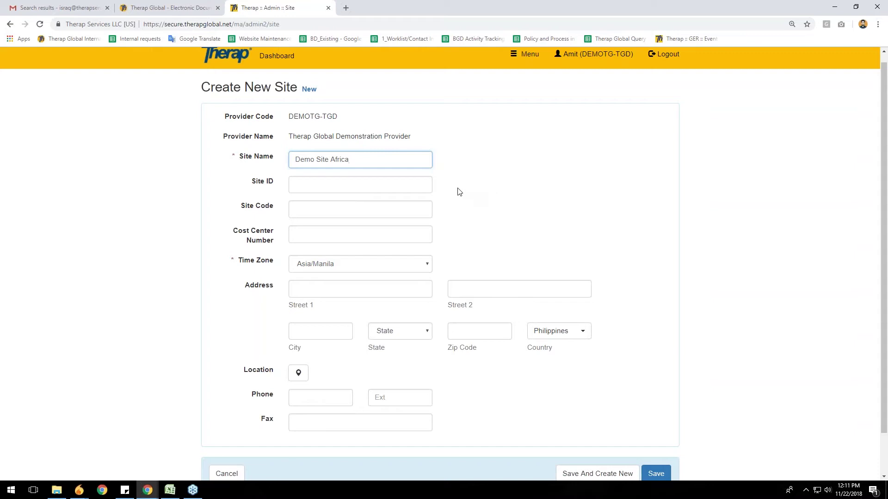
pyautogui.click(398, 186)
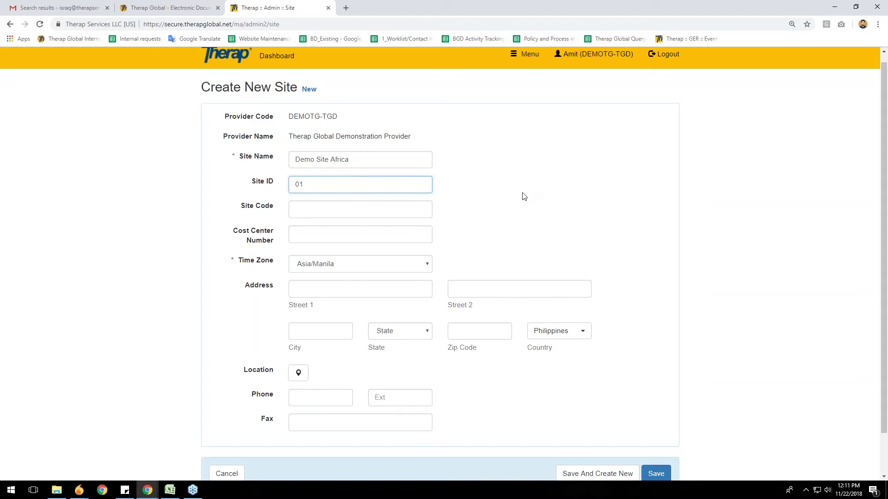
# Step: Set the new site's time zone to Africa/Johannesburg
pyautogui.scroll(-1, 498, 220)
pyautogui.click(427, 219)
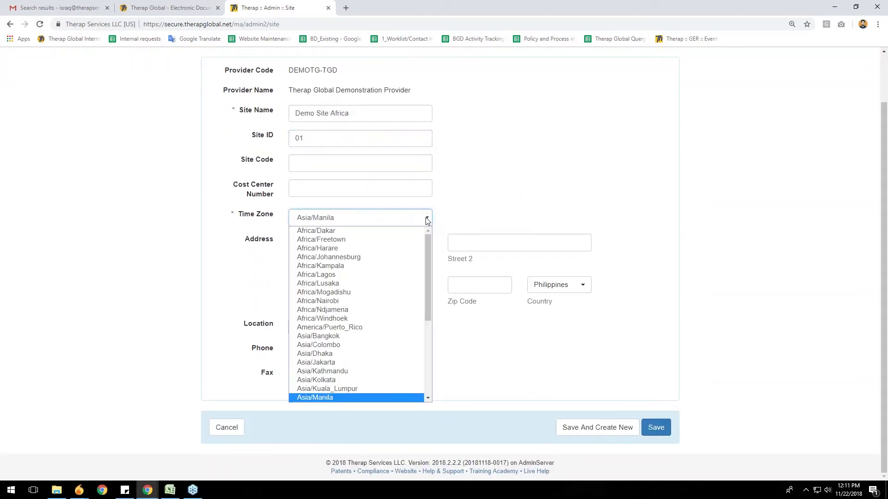
pyautogui.moveTo(426, 242)
pyautogui.mouseDown()
pyautogui.moveTo(427, 257)
pyautogui.moveTo(429, 241)
pyautogui.mouseUp()
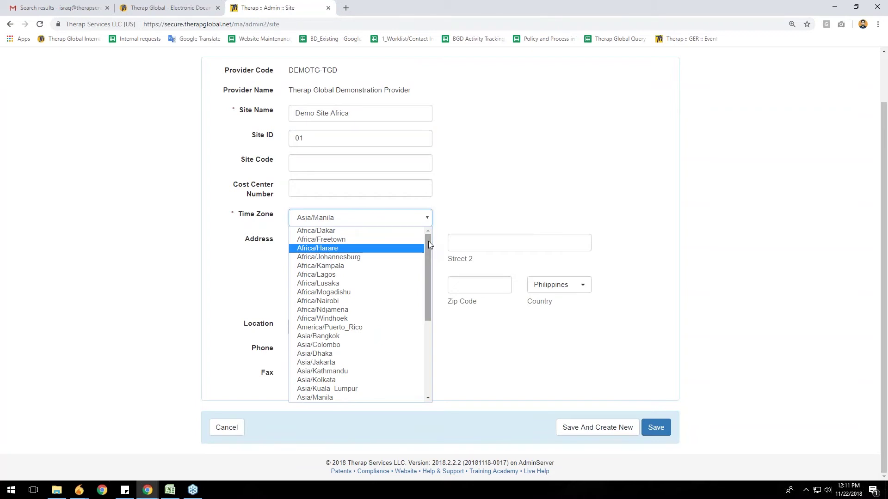
pyautogui.click(348, 257)
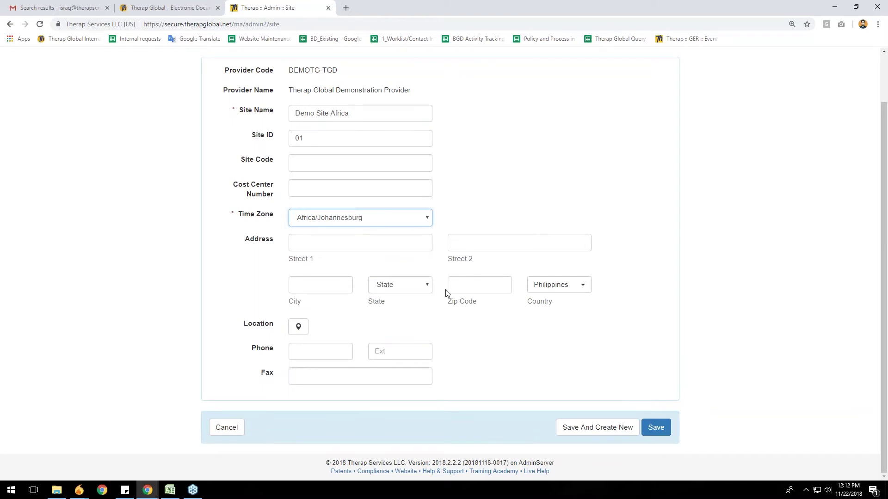
pyautogui.click(585, 294)
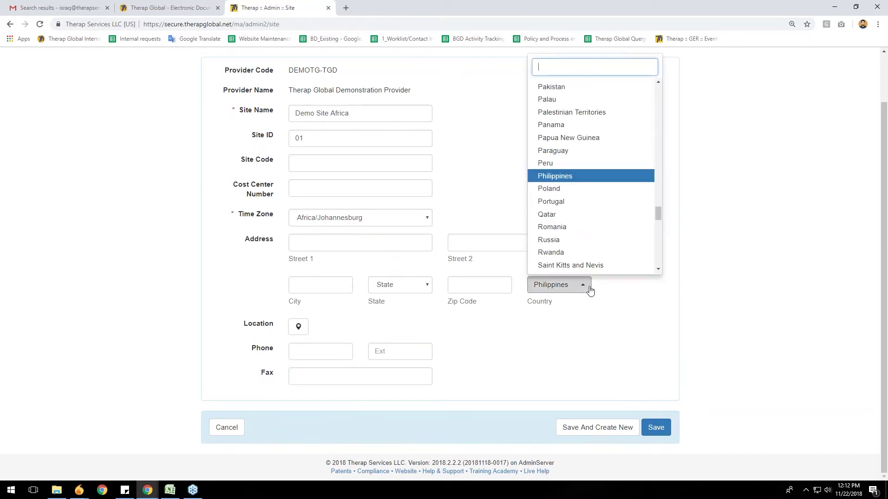
pyautogui.write('sou')
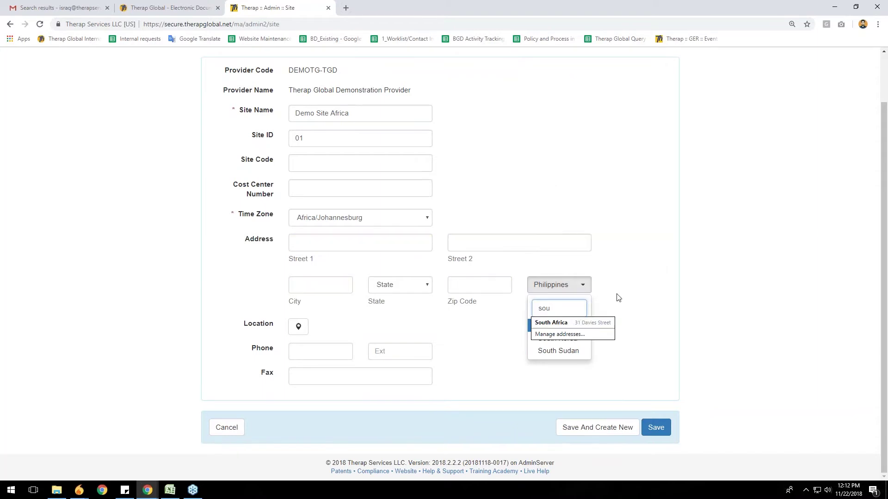
pyautogui.click(571, 287)
# Step: Search the country choices for "South Africa" and set it as the country in the site's address
pyautogui.click(572, 287)
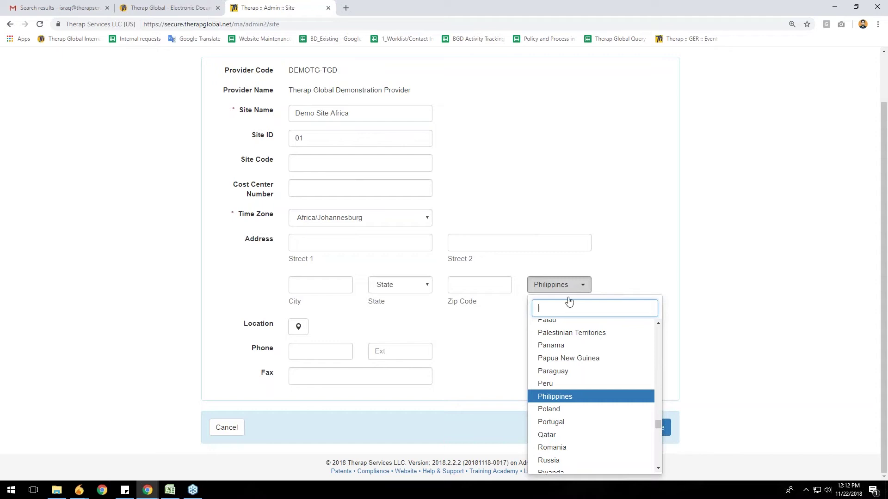
pyautogui.scroll(2, 611, 405)
pyautogui.scroll(-7, 610, 405)
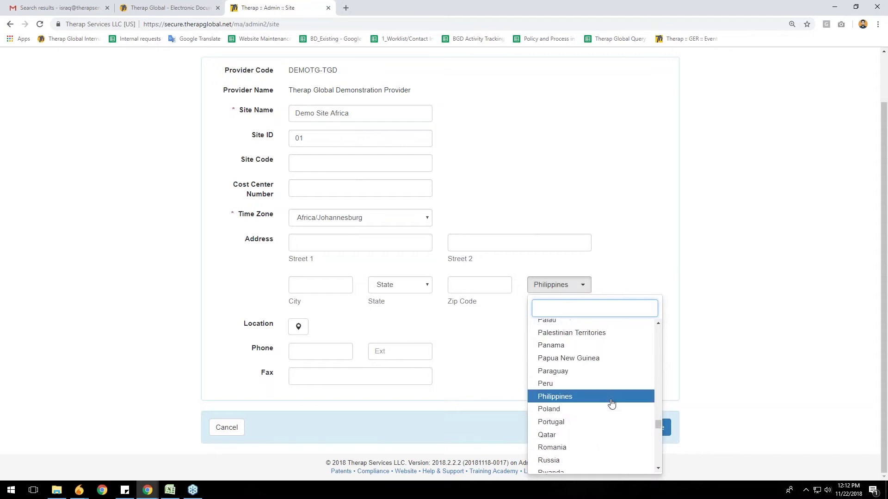
pyautogui.scroll(-3, 611, 404)
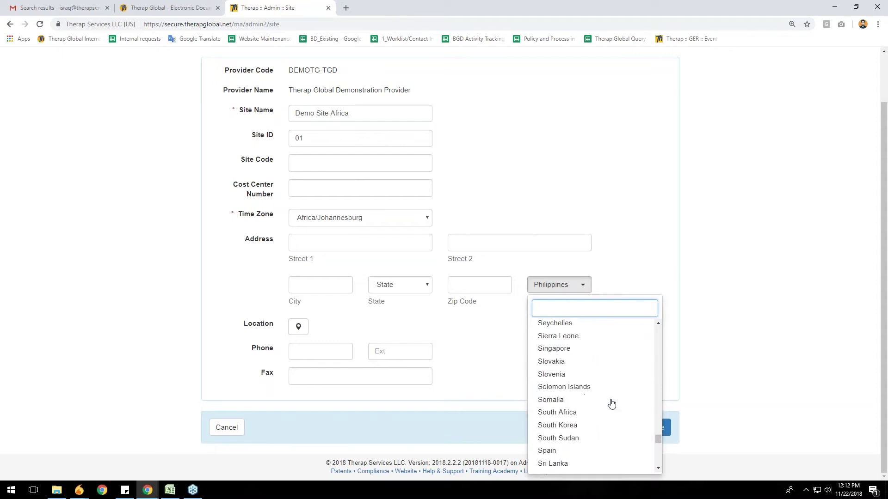
pyautogui.scroll(4, 611, 402)
pyautogui.scroll(1, 611, 403)
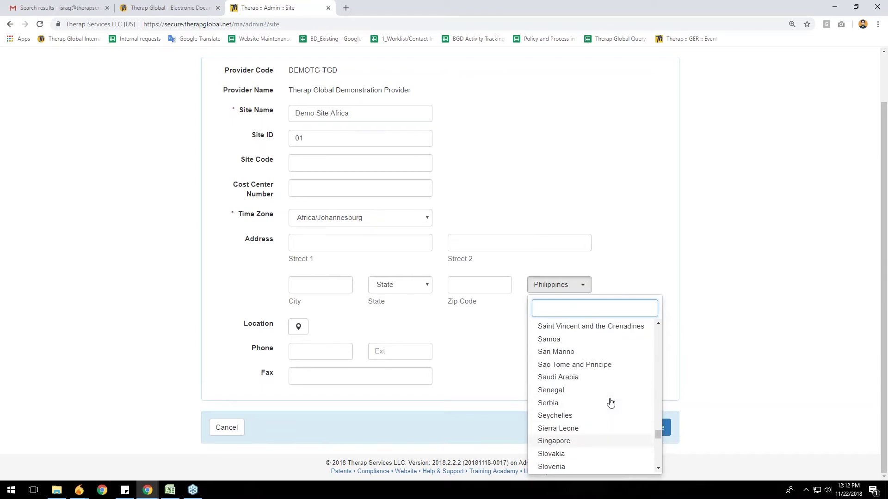
pyautogui.write('south')
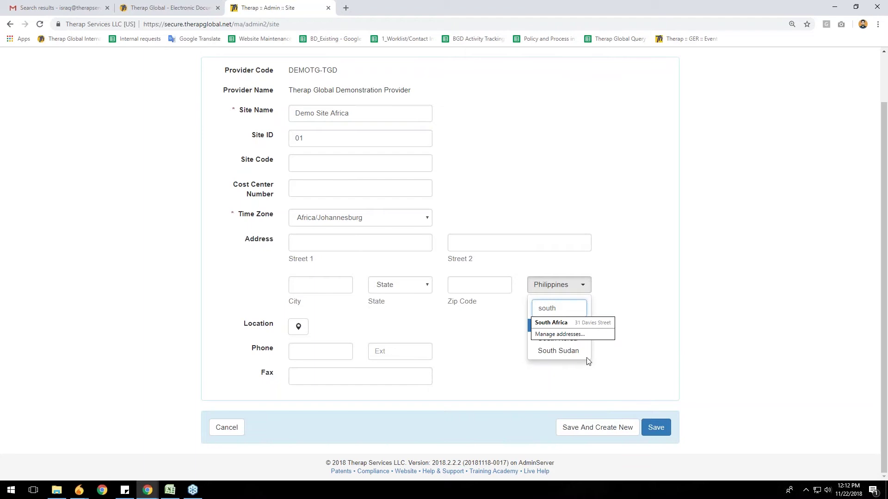
pyautogui.press('BackSpace')
pyautogui.press('BackSpace')
pyautogui.press('BackSpace')
pyautogui.press('BackSpace')
pyautogui.press('BackSpace')
pyautogui.write('So')
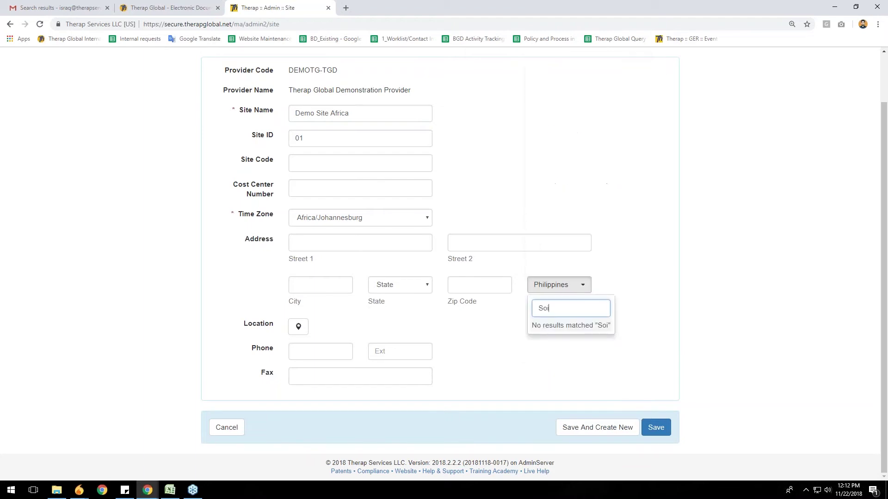
pyautogui.write('uth Africa')
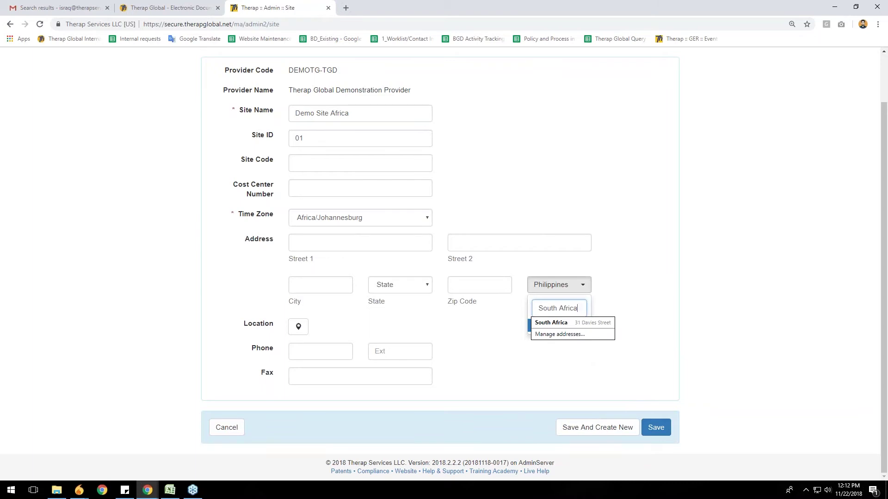
pyautogui.click(578, 335)
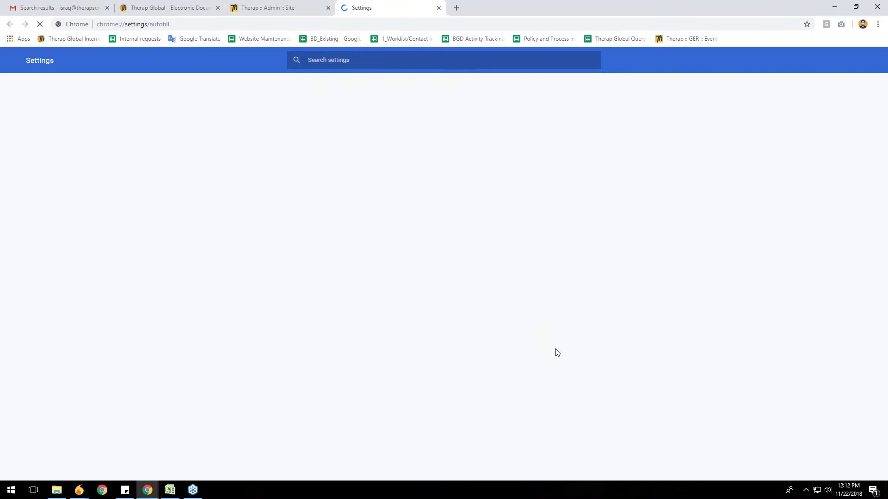
pyautogui.click(439, 7)
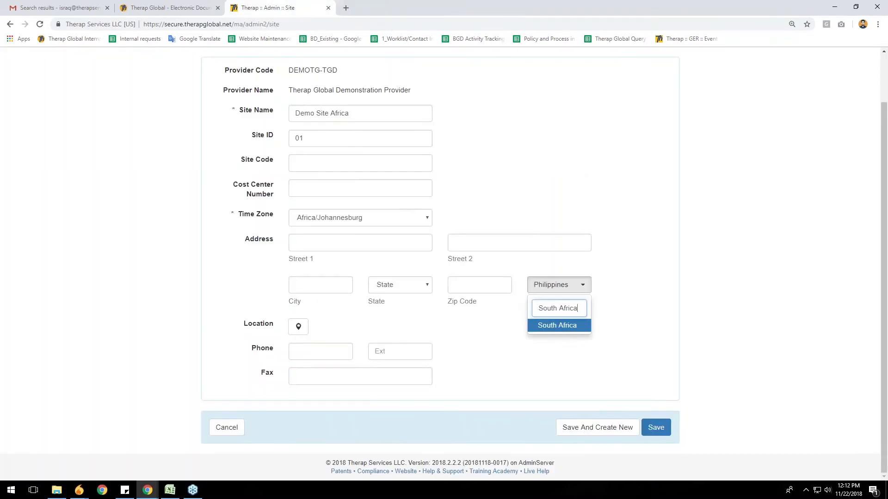
pyautogui.click(572, 327)
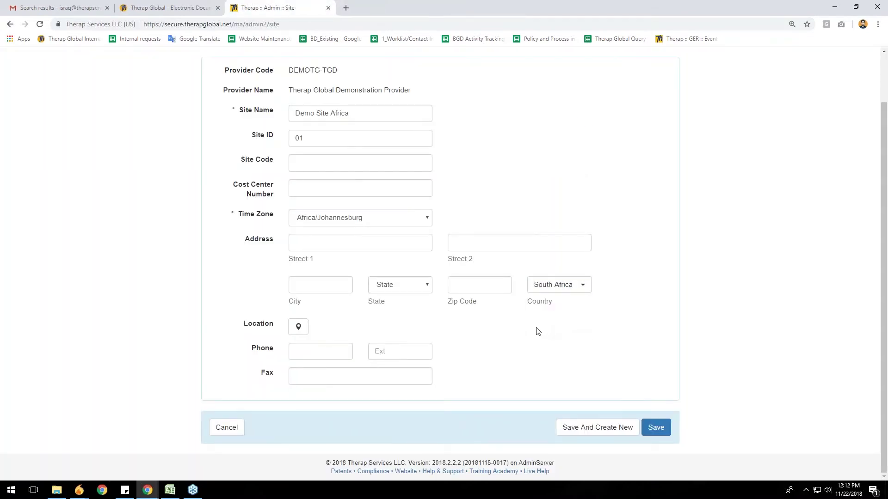
# Step: Fill in the site's street lines, city and zip code from the saved address suggestion
pyautogui.click(363, 242)
pyautogui.click(479, 219)
pyautogui.click(403, 241)
pyautogui.click(401, 253)
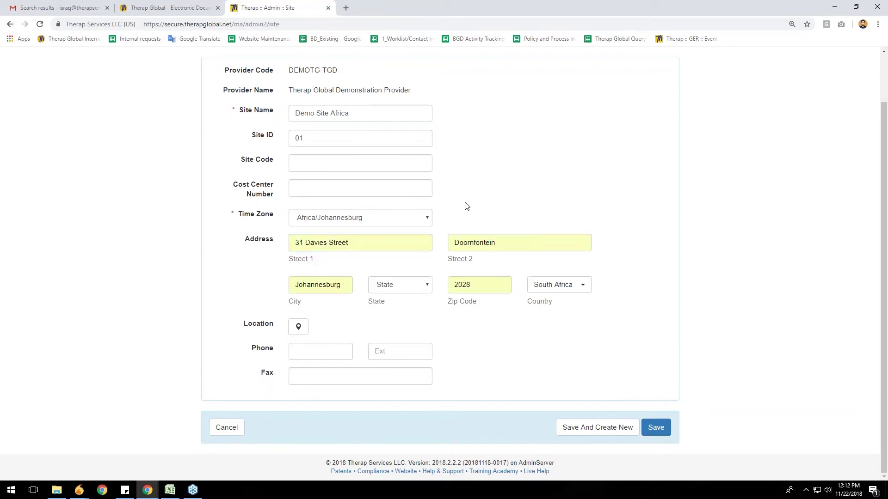
# Step: Open the site's location map and search it for "south africa" in place of the prefilled address
pyautogui.click(297, 332)
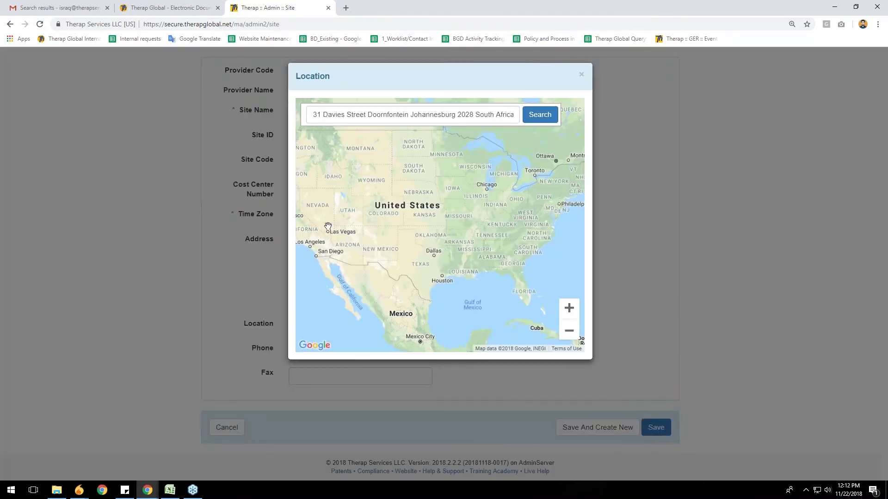
pyautogui.click(422, 115)
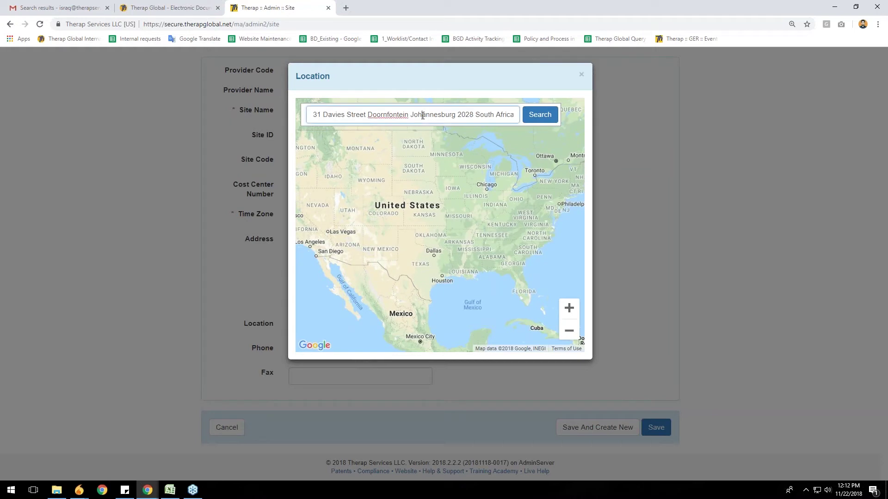
pyautogui.hotkey('ctrl', 'a')
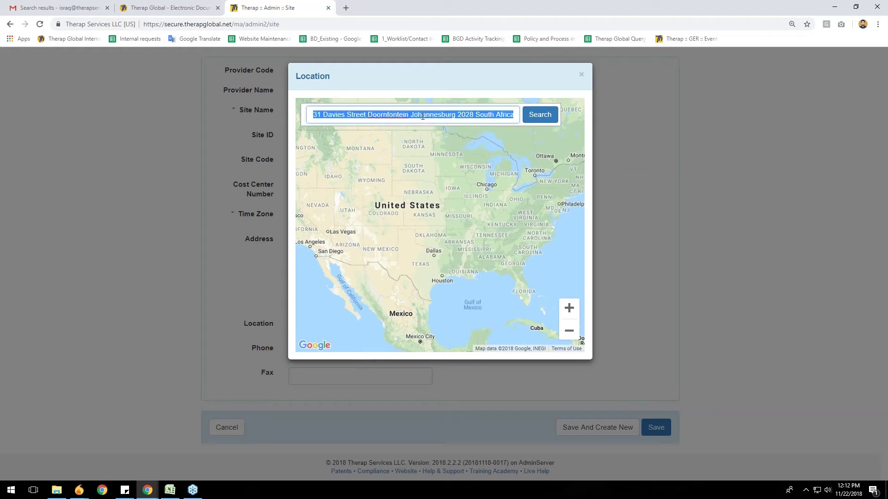
pyautogui.press('BackSpace')
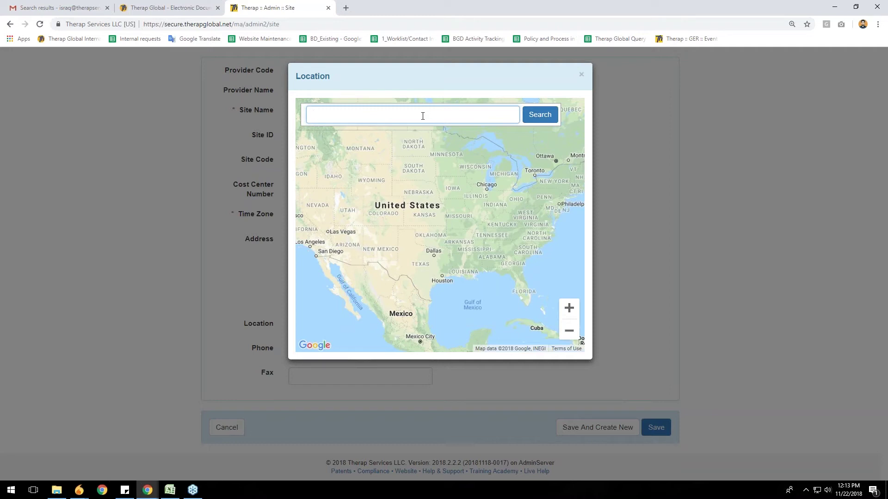
pyautogui.write('south africa')
pyautogui.click(543, 120)
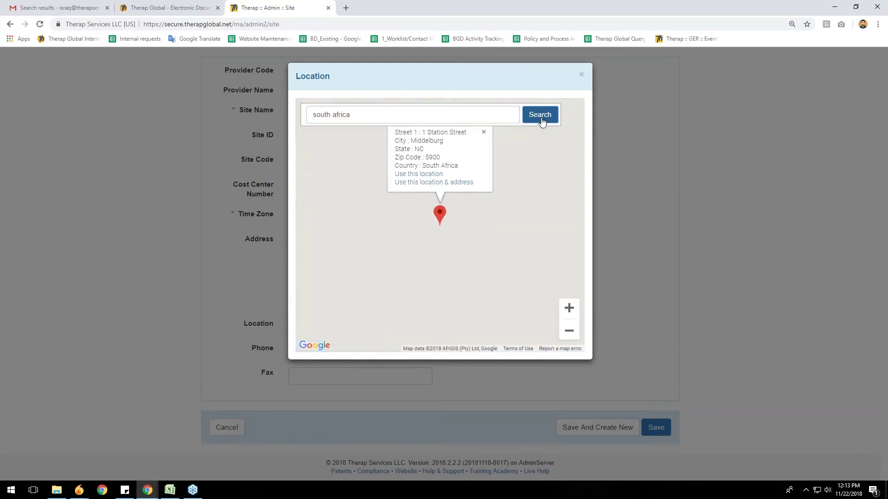
# Step: Place the map marker on the road just southeast of Britstown and use that location and address for the site
pyautogui.scroll(-2, 456, 231)
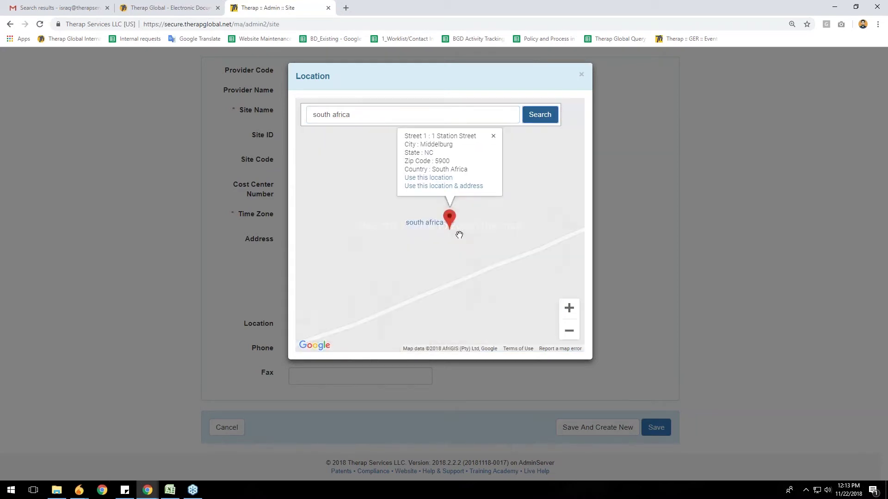
pyautogui.scroll(-1, 467, 234)
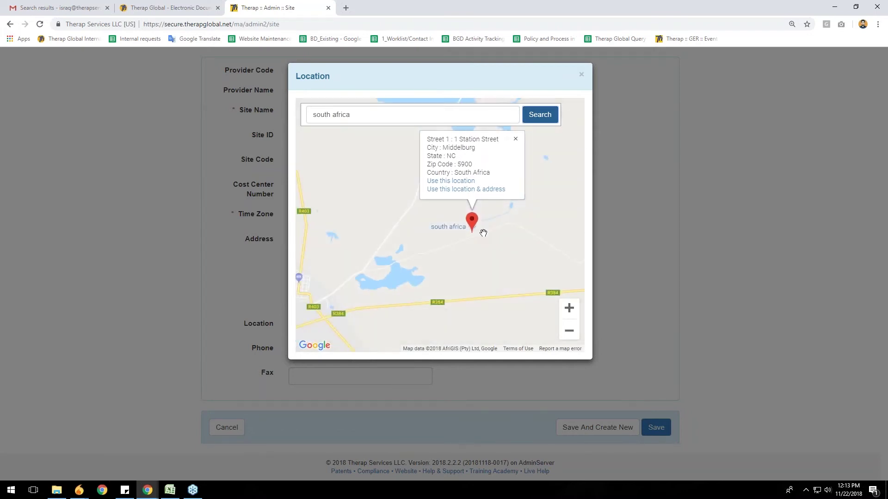
pyautogui.scroll(-2, 479, 234)
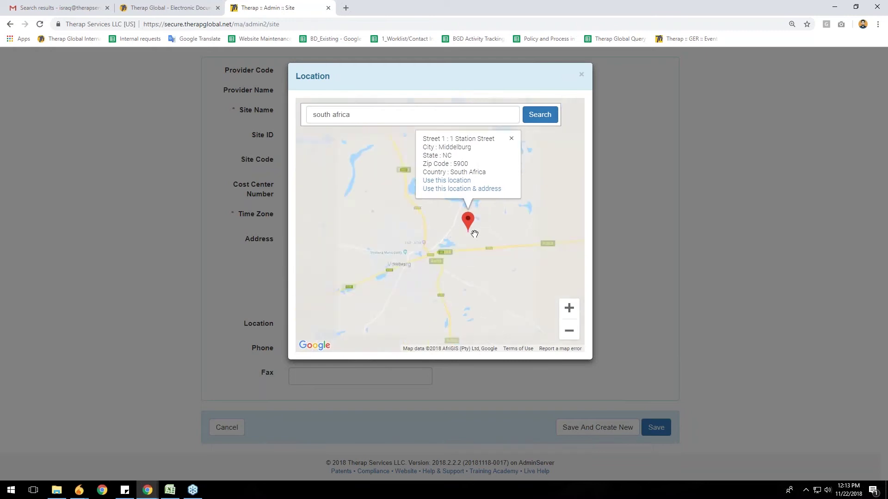
pyautogui.scroll(-2, 474, 233)
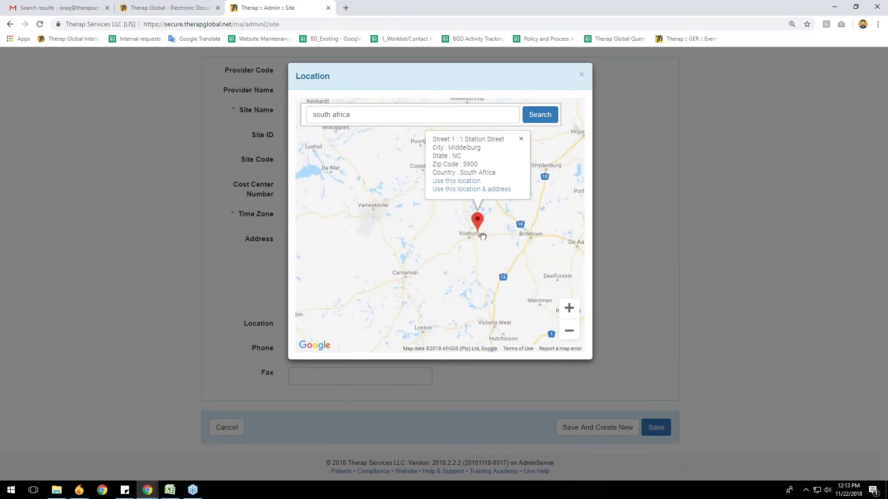
pyautogui.scroll(-2, 483, 239)
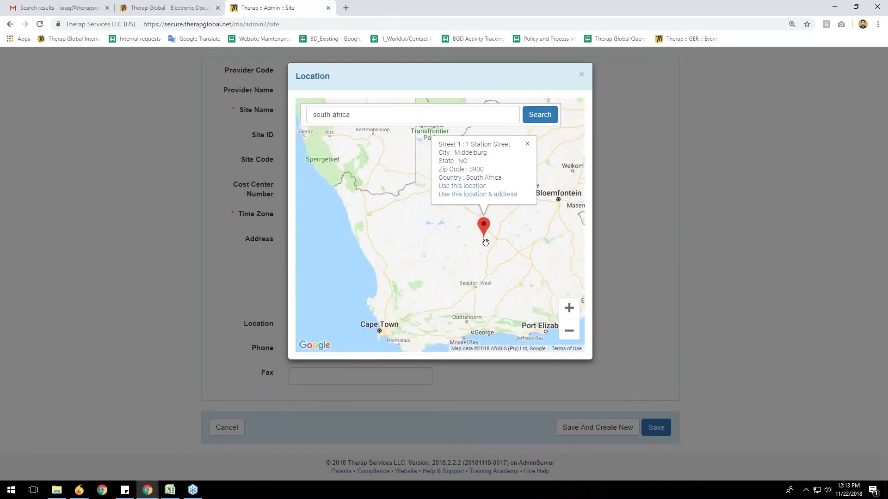
pyautogui.moveTo(490, 240)
pyautogui.mouseDown()
pyautogui.moveTo(450, 263)
pyautogui.moveTo(451, 241)
pyautogui.mouseUp()
pyautogui.scroll(1, 430, 238)
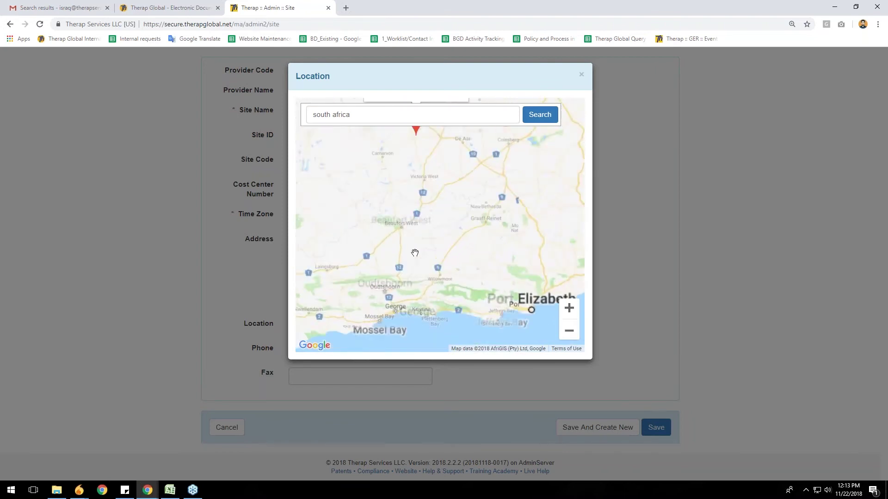
pyautogui.scroll(2, 415, 253)
pyautogui.moveTo(448, 170); pyautogui.dragTo(448, 264)
pyautogui.scroll(1, 452, 256)
pyautogui.scroll(-1, 460, 227)
pyautogui.moveTo(460, 228); pyautogui.dragTo(463, 277)
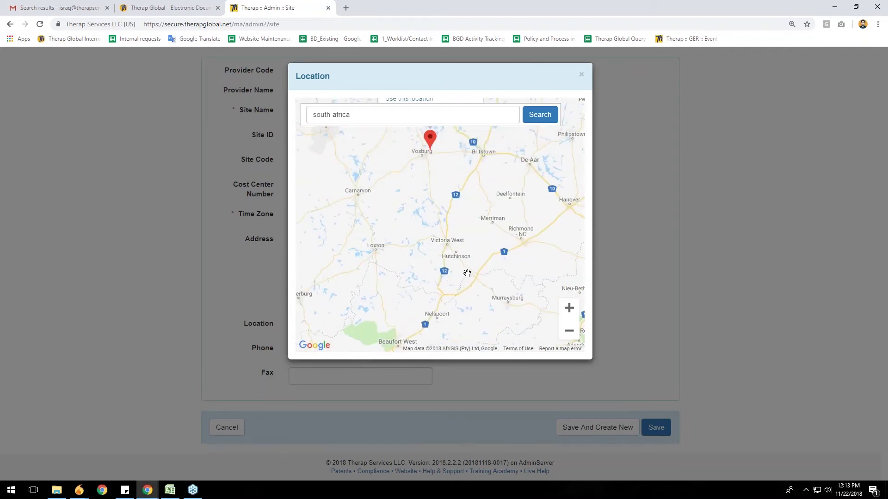
pyautogui.moveTo(484, 173); pyautogui.dragTo(461, 185)
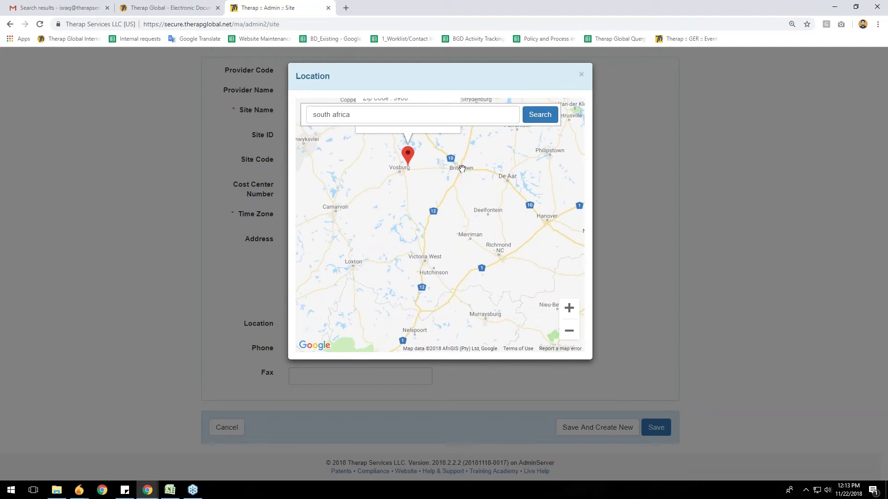
pyautogui.scroll(2, 462, 170)
pyautogui.moveTo(461, 185); pyautogui.dragTo(450, 209)
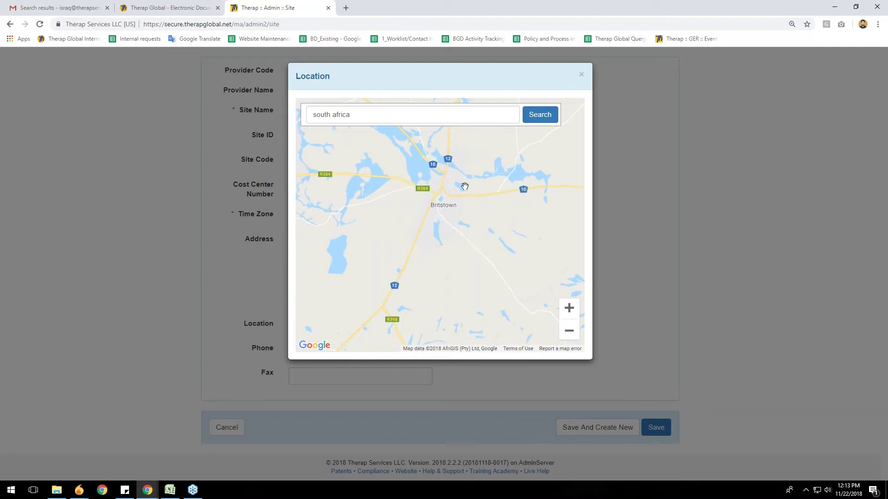
pyautogui.scroll(1, 445, 212)
pyautogui.moveTo(457, 194); pyautogui.dragTo(456, 251)
pyautogui.moveTo(472, 208); pyautogui.dragTo(453, 134)
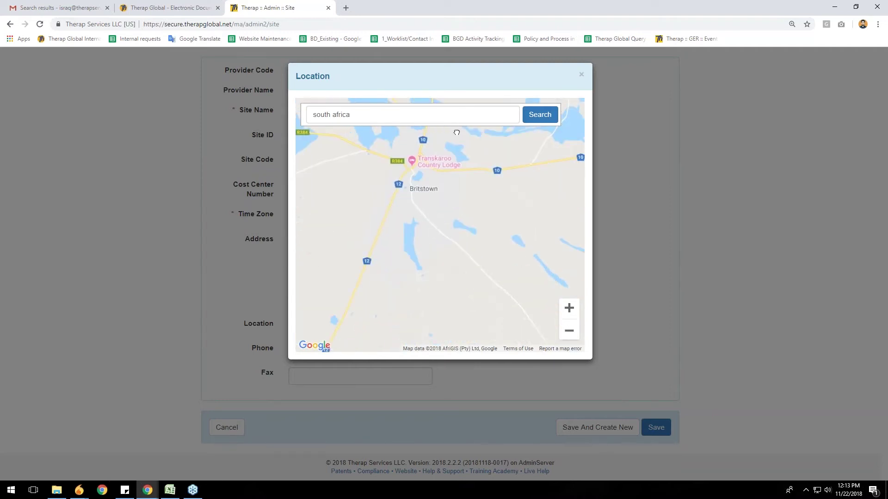
pyautogui.moveTo(432, 198); pyautogui.dragTo(421, 171)
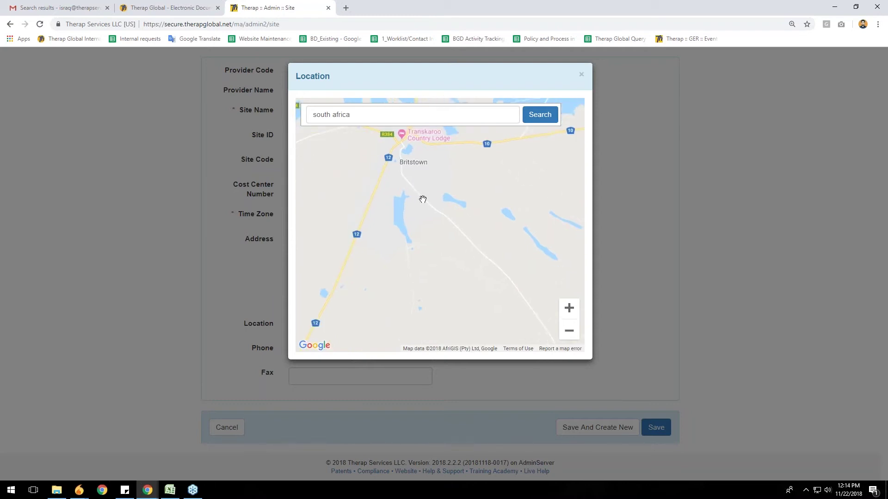
pyautogui.click(421, 202)
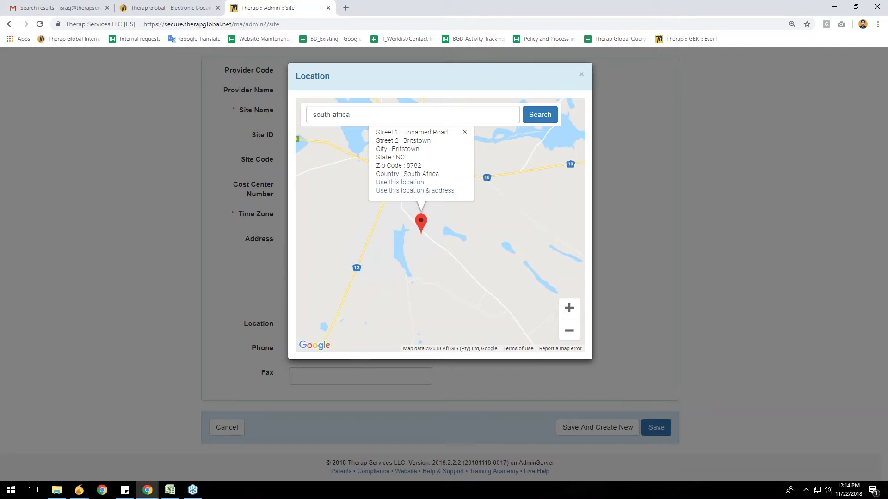
pyautogui.click(415, 190)
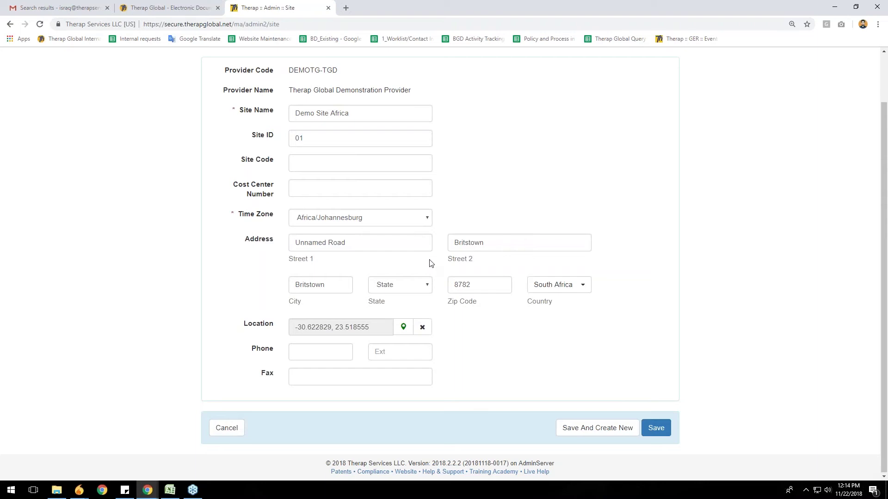
# Step: Copy the site's location coordinates and search for them on Google in a new browser tab
pyautogui.click(373, 327)
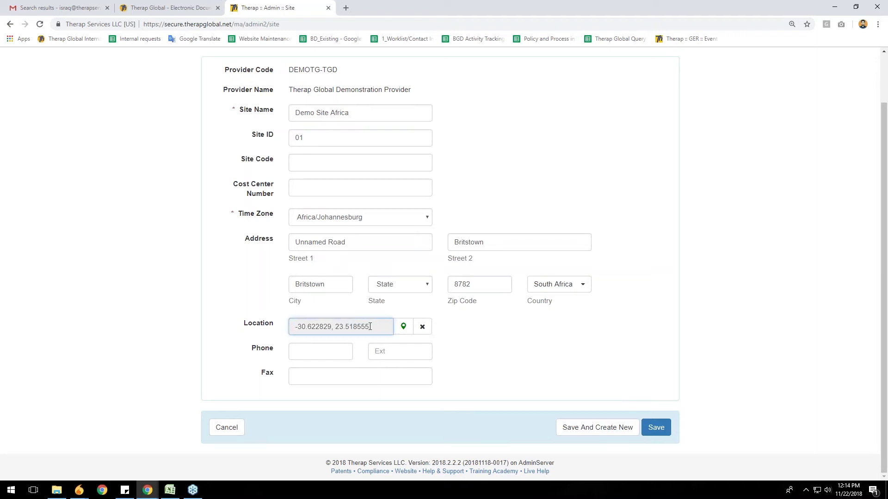
pyautogui.click(474, 344)
pyautogui.moveTo(372, 326); pyautogui.dragTo(292, 328)
pyautogui.hotkey('ctrl', 'c')
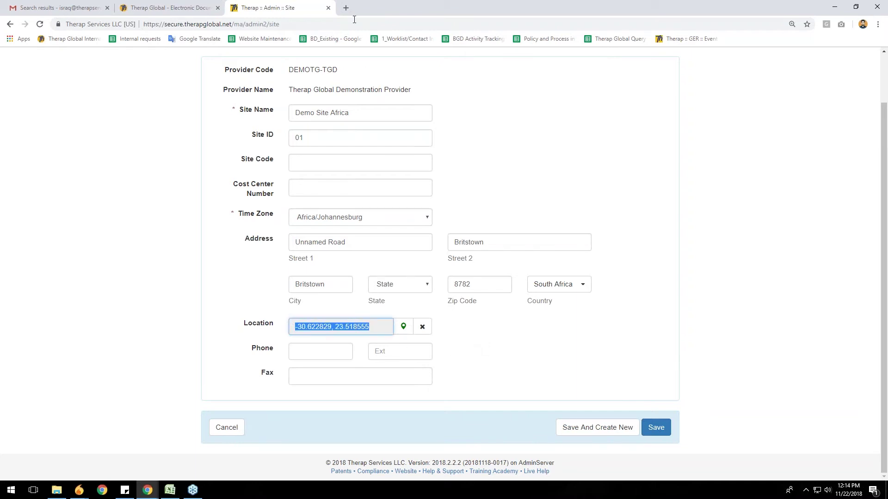
pyautogui.click(346, 8)
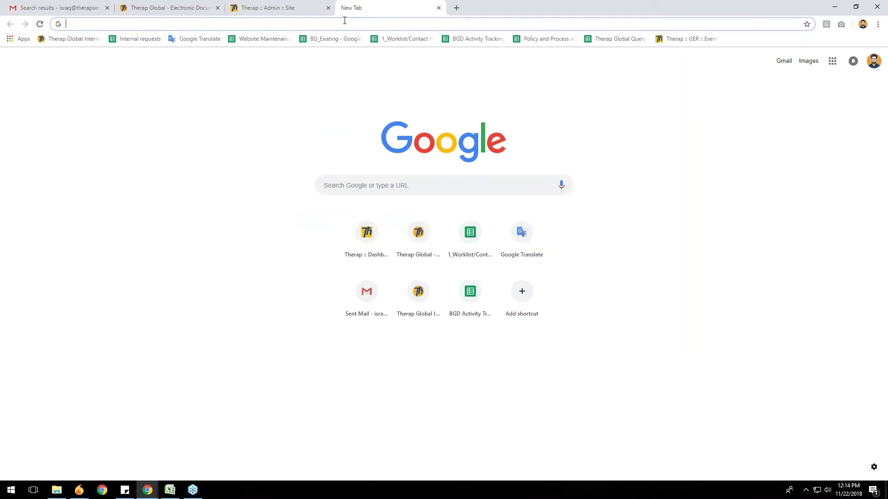
pyautogui.click(468, 188)
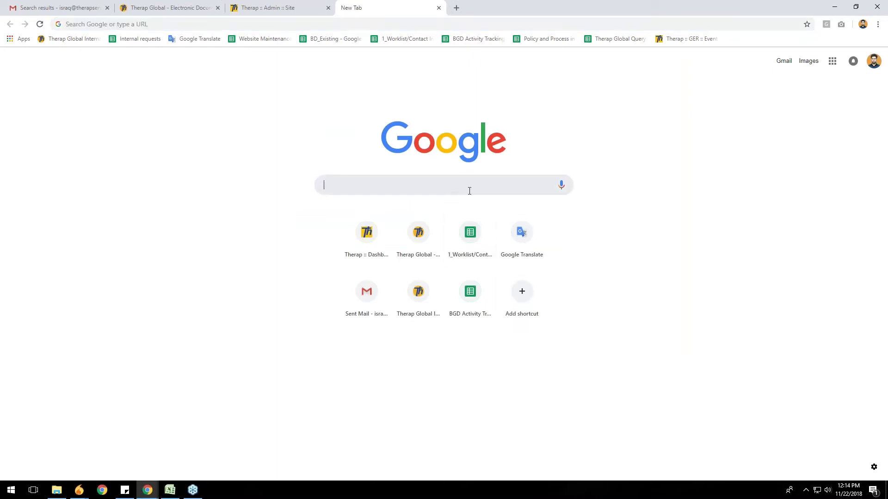
pyautogui.hotkey('ctrl', 'v')
pyautogui.press('Return')
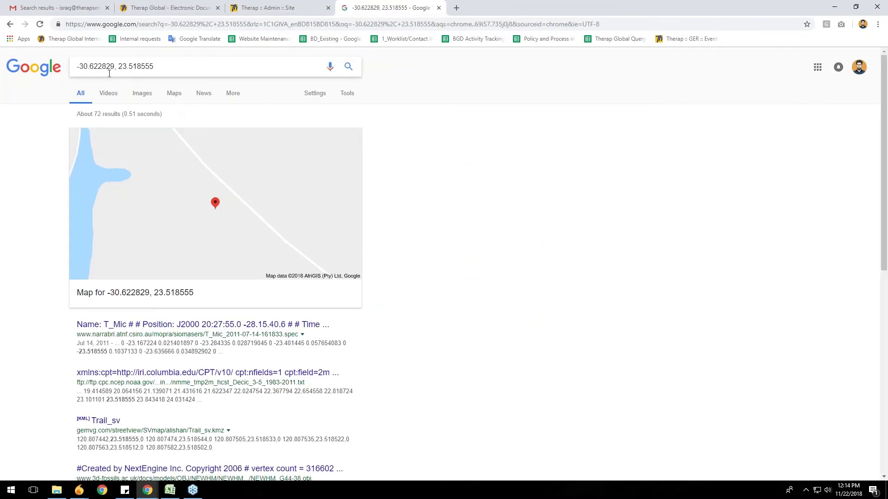
# Step: View the coordinates in Google Maps and compare the mapped place with the address in the site form
pyautogui.click(173, 97)
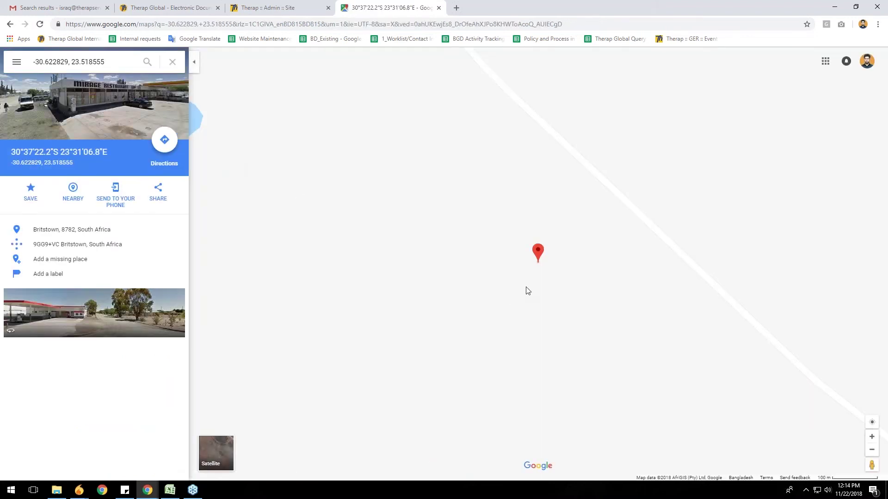
pyautogui.scroll(-3, 526, 286)
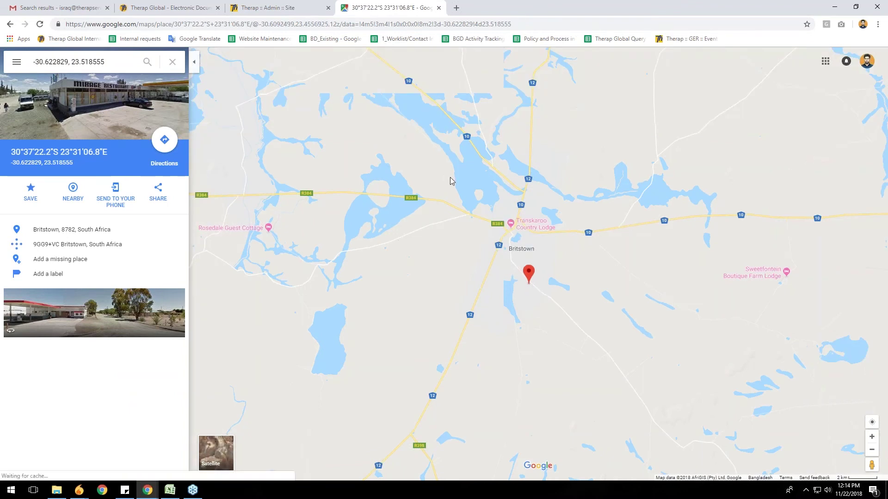
pyautogui.click(277, 5)
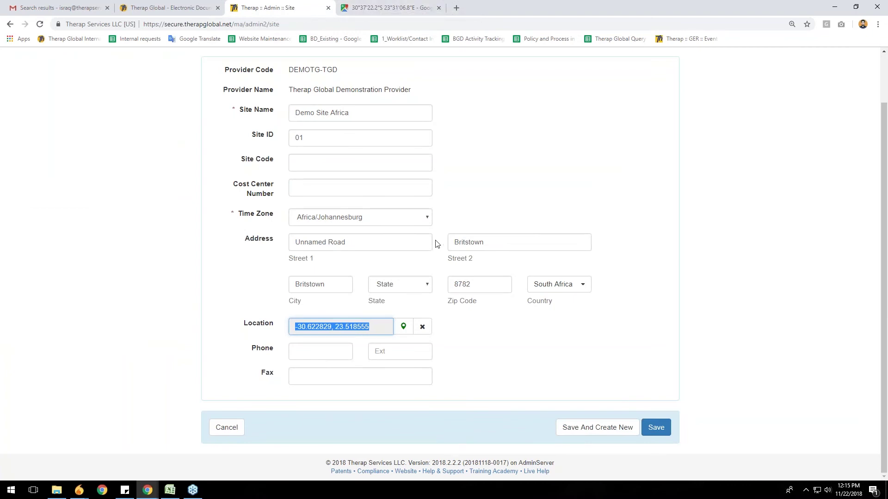
pyautogui.click(387, 5)
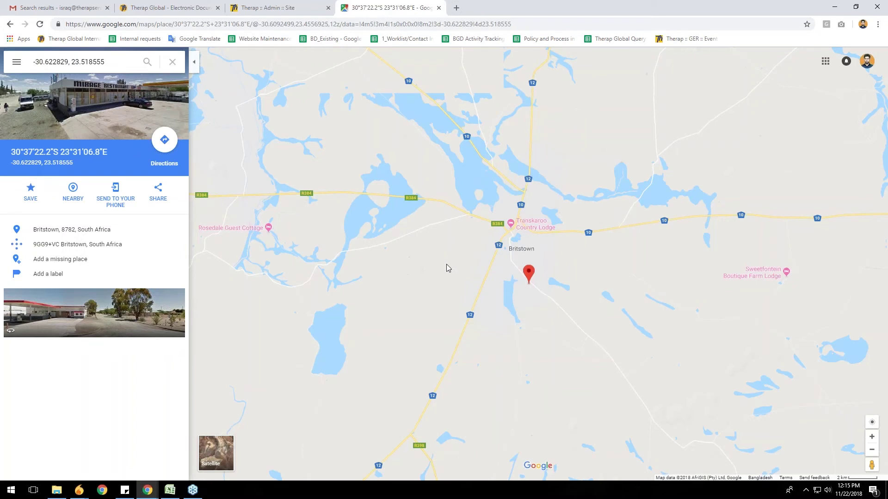
# Step: Return to the site form and save the new site, confirming the Africa/Johannesburg time zone
pyautogui.click(265, 8)
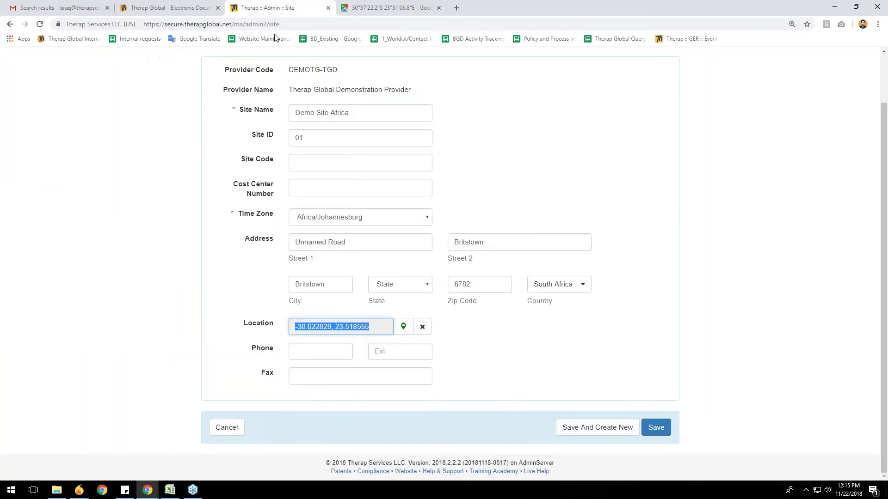
pyautogui.click(502, 379)
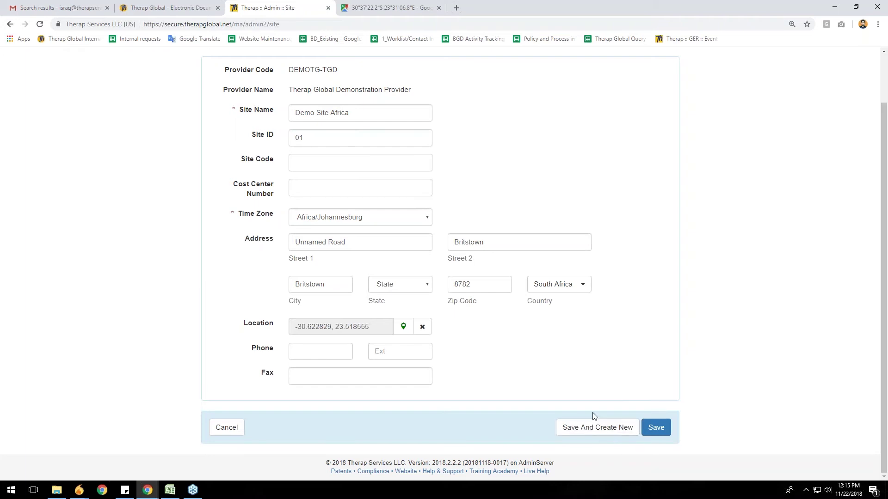
pyautogui.click(658, 435)
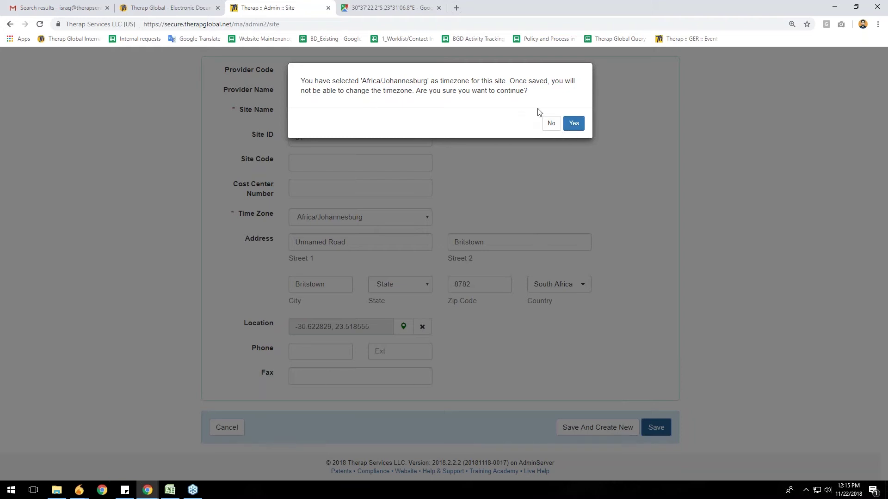
pyautogui.click(572, 123)
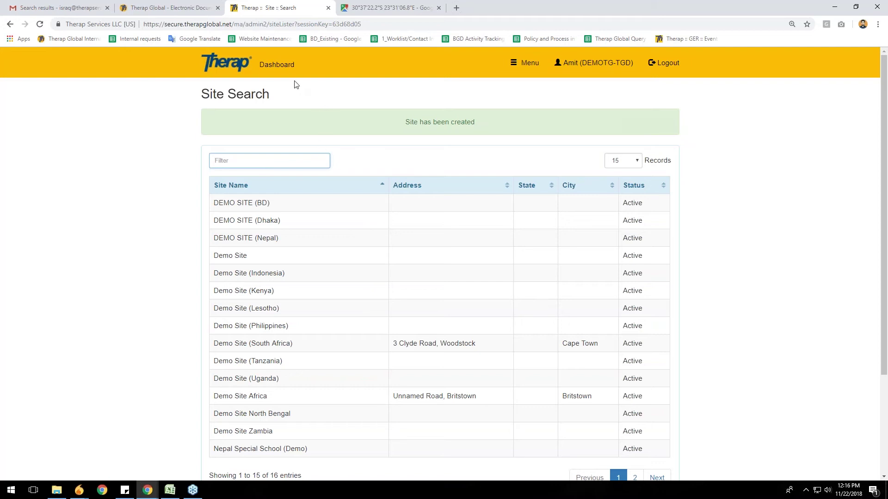
# Step: Go back to the dashboard, open the form for creating a new program, and look over its fields
pyautogui.click(286, 66)
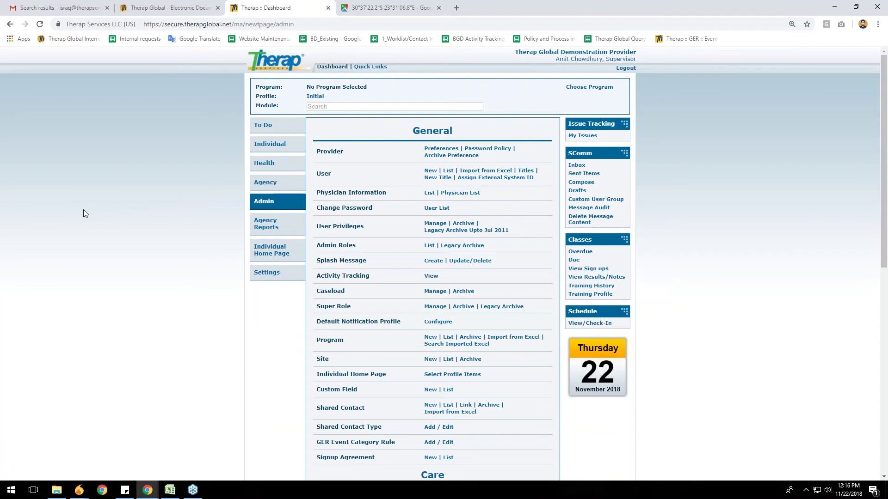
pyautogui.scroll(-1, 101, 218)
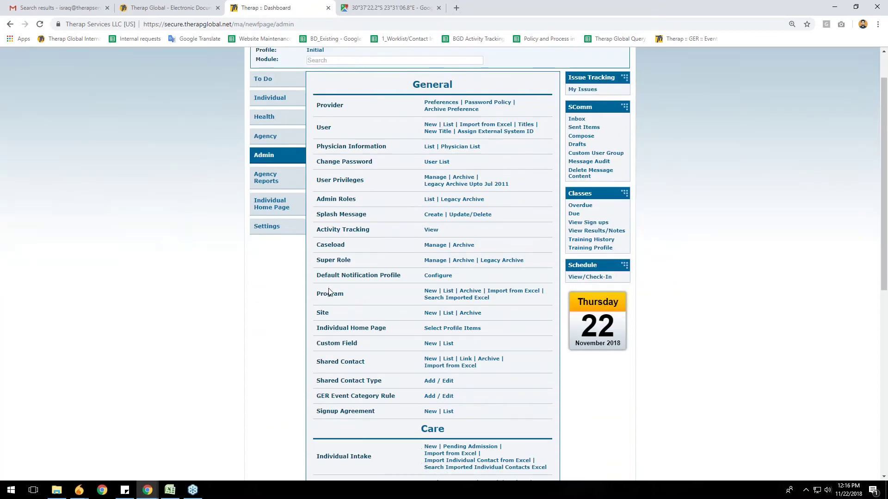
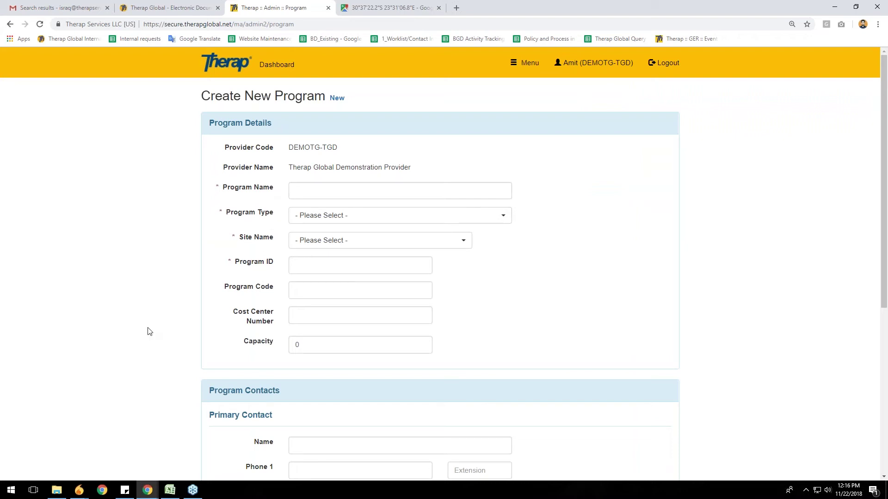
pyautogui.scroll(-4, 139, 321)
pyautogui.scroll(4, 176, 321)
# Step: Enter Demo Program for Africa as the new program's name
pyautogui.click(396, 194)
pyautogui.write('Demo Progra')
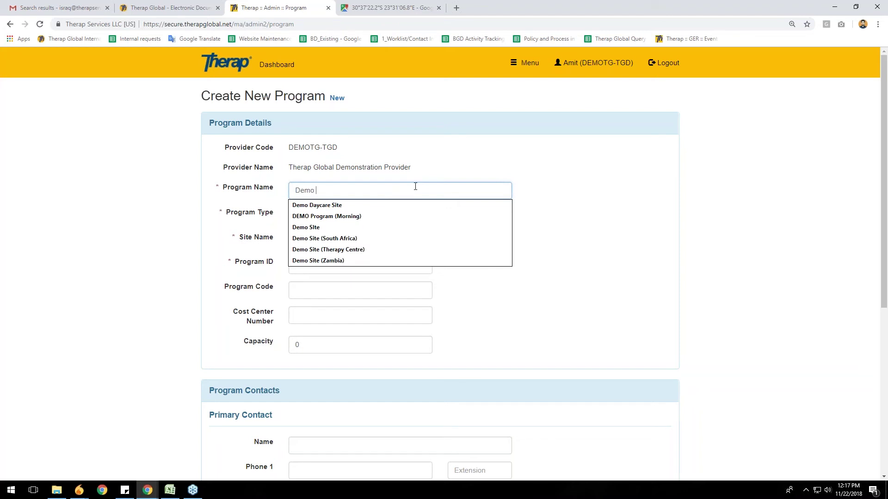
pyautogui.write('m ')
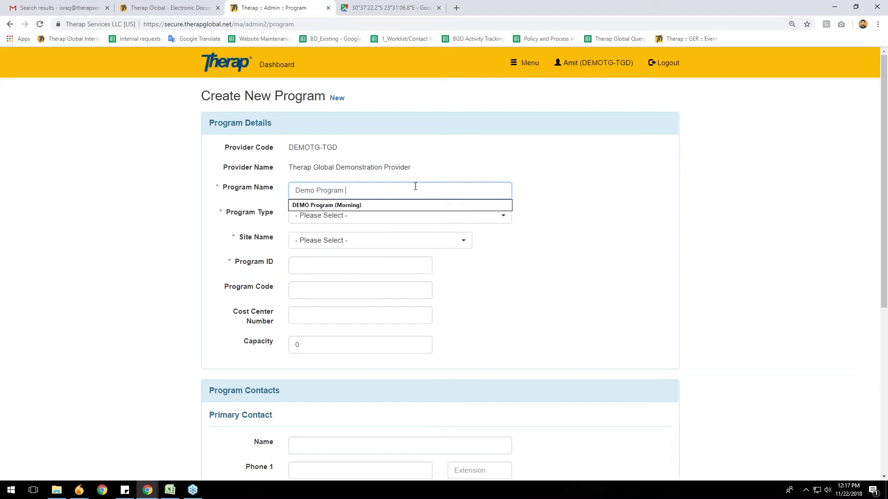
pyautogui.write('for Afr')
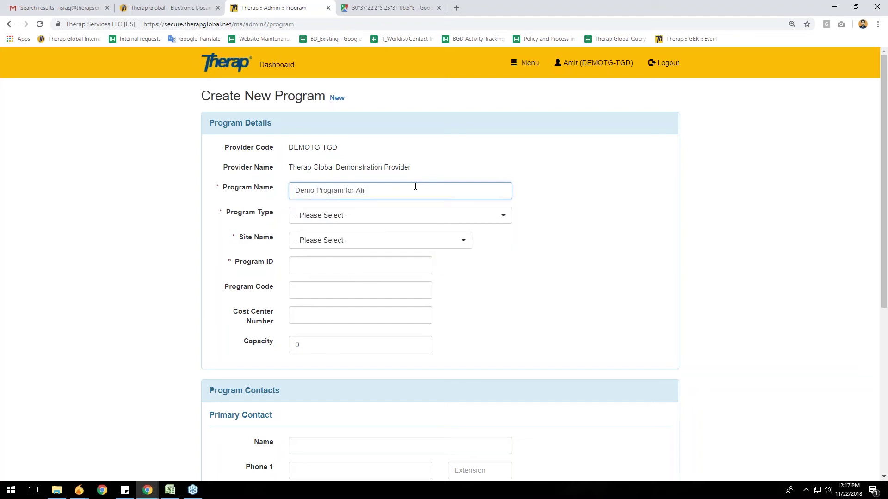
pyautogui.write('ica')
# Step: Search the program types for school and set the program type to School
pyautogui.click(324, 221)
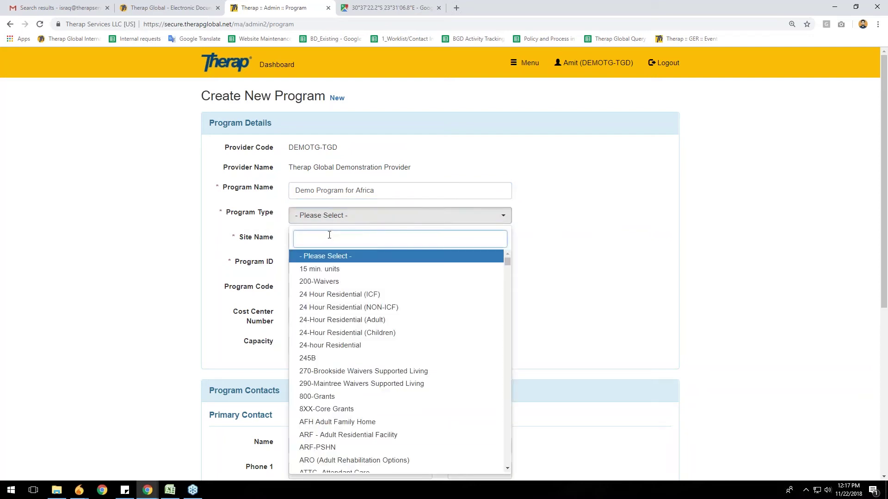
pyautogui.scroll(-2, 413, 378)
pyautogui.scroll(-10, 413, 379)
pyautogui.scroll(-10, 423, 377)
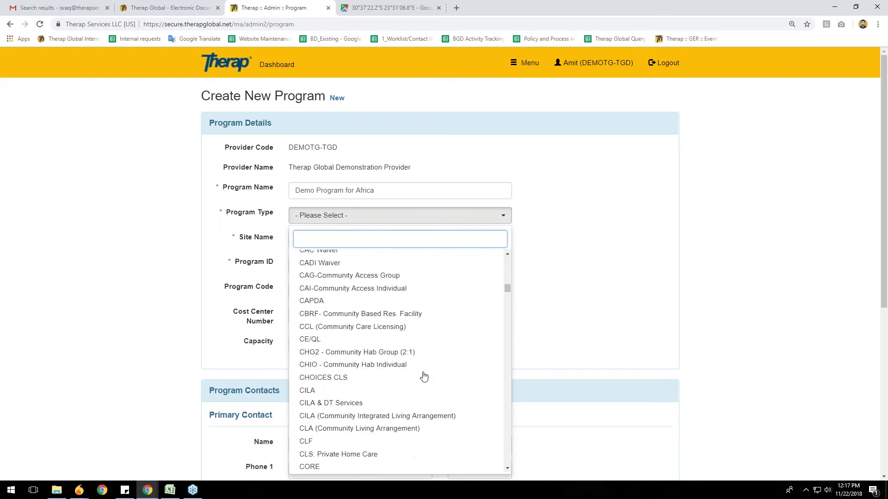
pyautogui.scroll(-2, 424, 377)
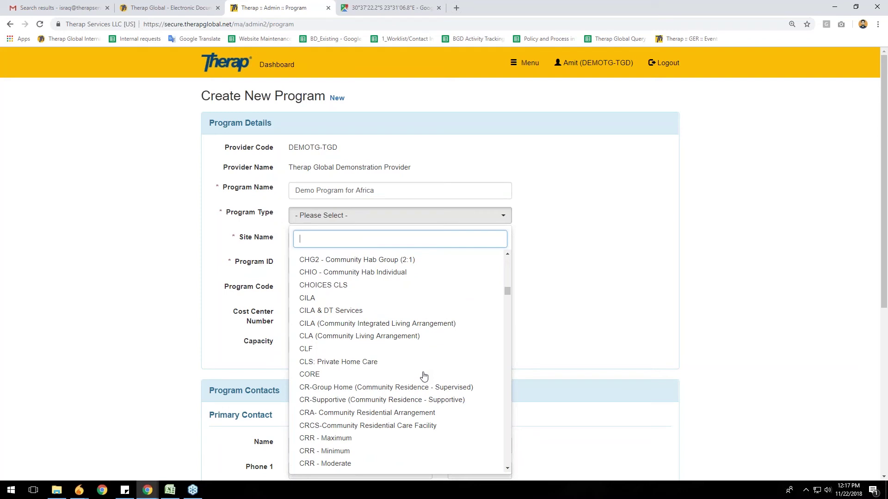
pyautogui.write('s')
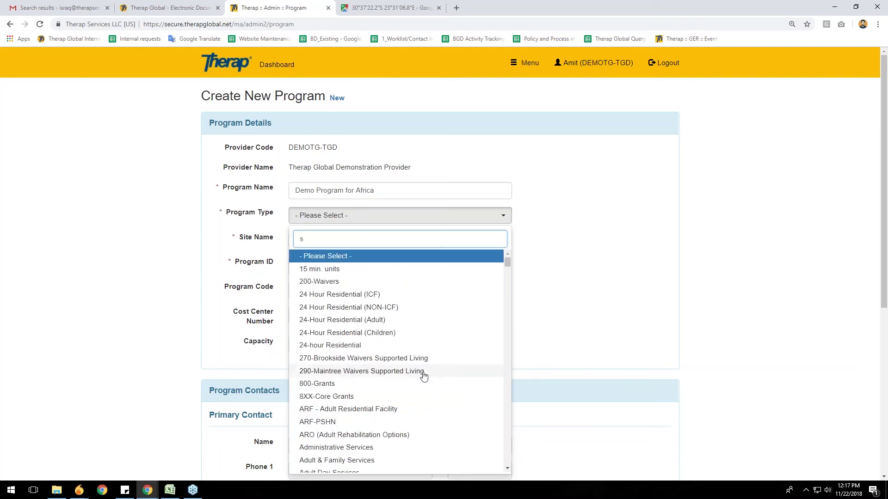
pyautogui.write('chool')
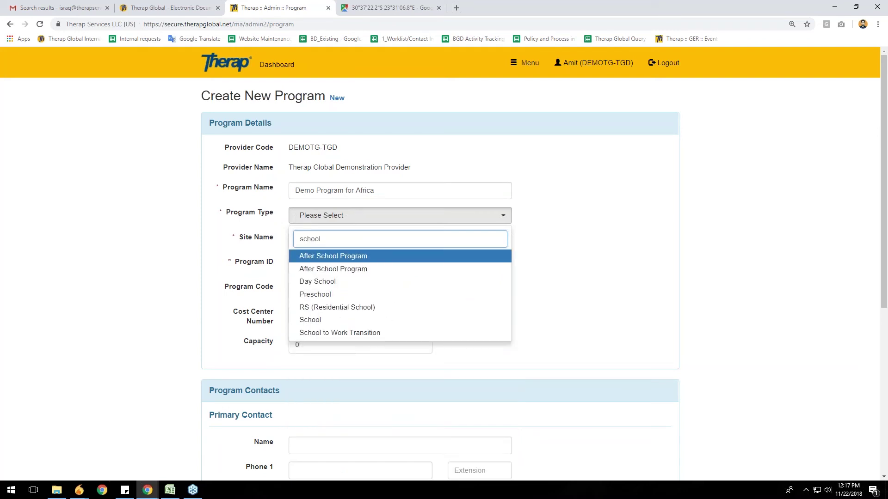
pyautogui.click(326, 326)
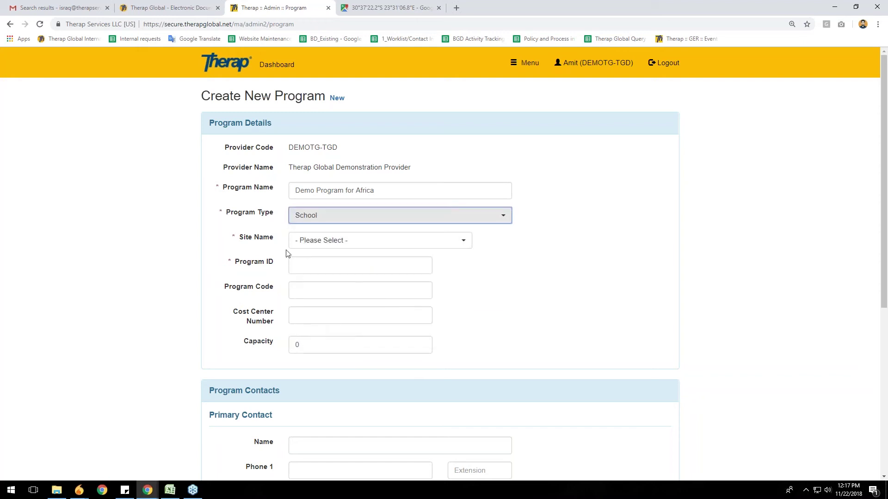
# Step: Assign the program to the site Demo Site Africa
pyautogui.click(327, 243)
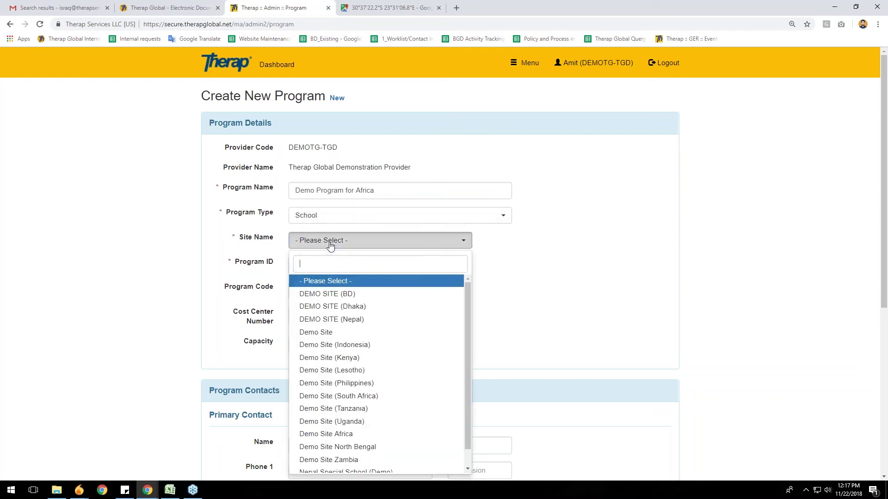
pyautogui.moveTo(468, 304); pyautogui.dragTo(472, 318)
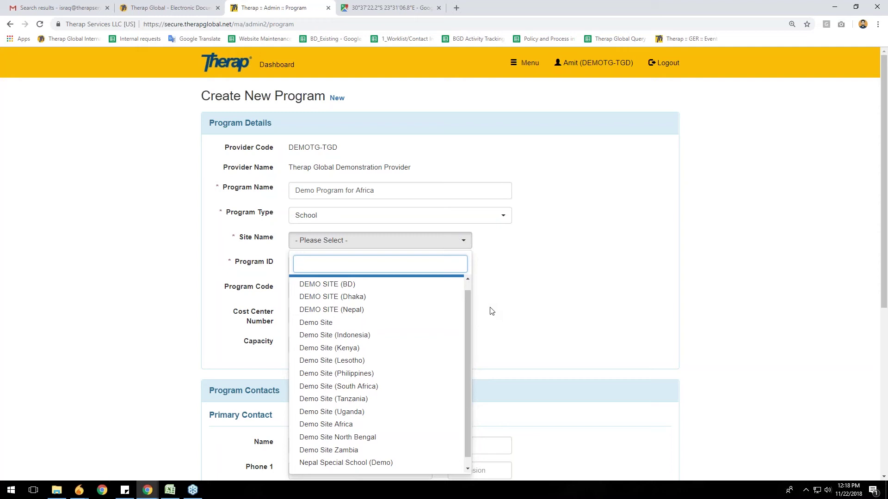
pyautogui.click(348, 430)
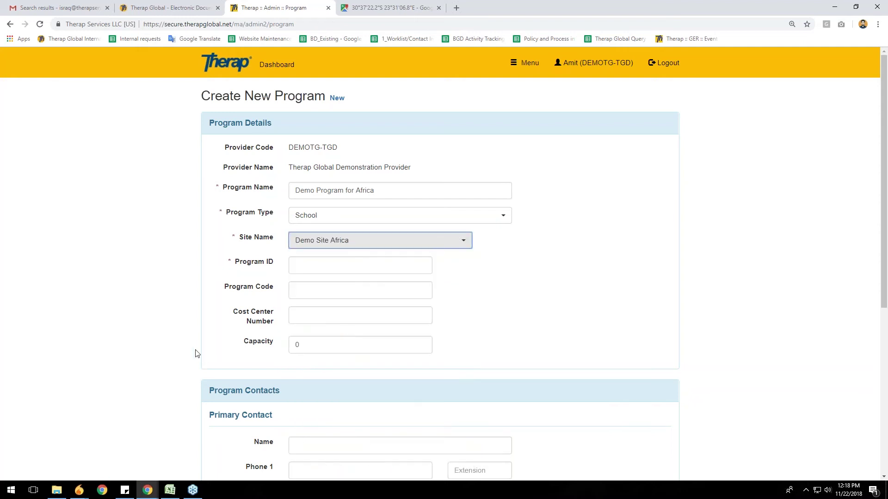
# Step: Enter 001 as the program ID and set the program's capacity to 30
pyautogui.click(309, 268)
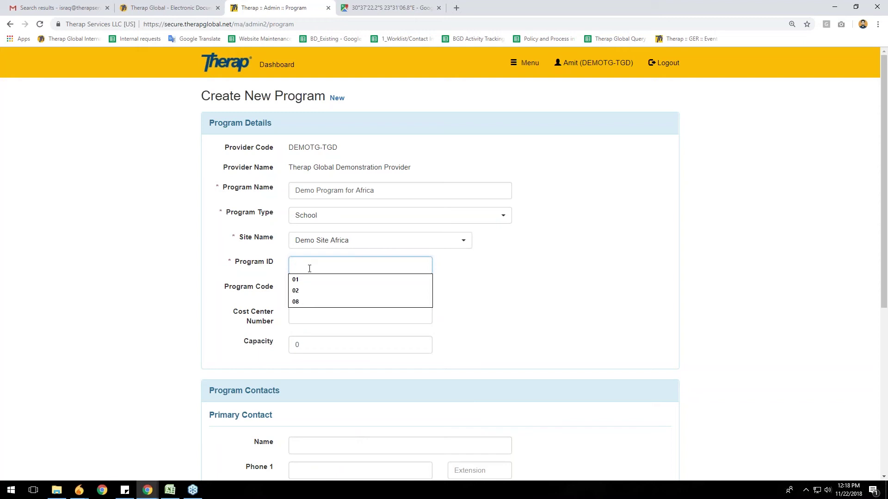
pyautogui.write('001')
pyautogui.click(172, 294)
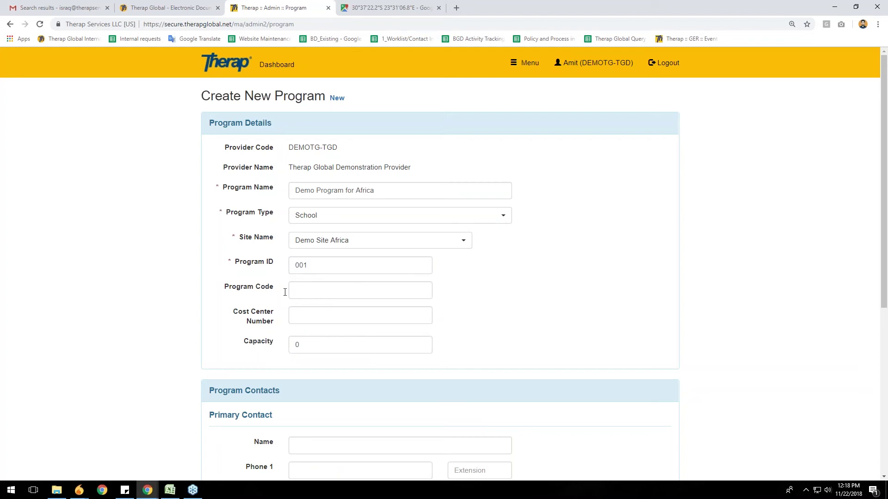
pyautogui.scroll(-1, 195, 293)
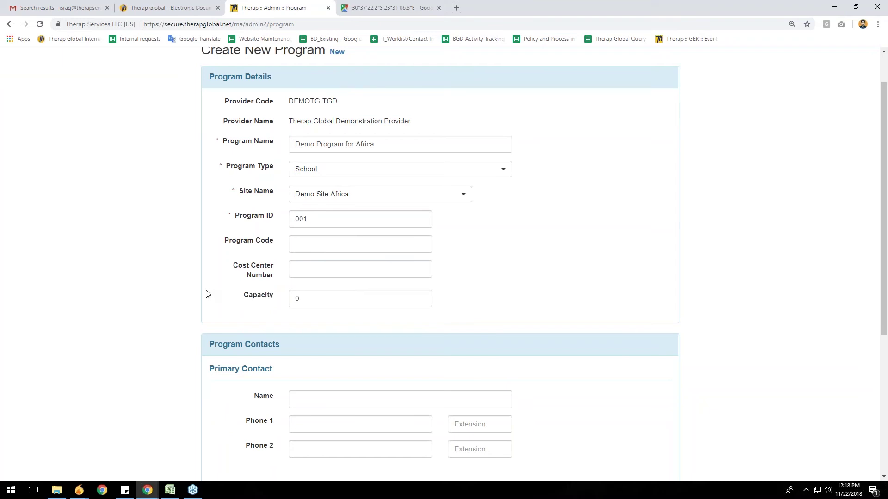
pyautogui.click(268, 296)
pyautogui.write('30')
pyautogui.click(254, 332)
# Step: Review the form with the program contacts left blank, save the new program, and look over the program list
pyautogui.scroll(-1, 150, 332)
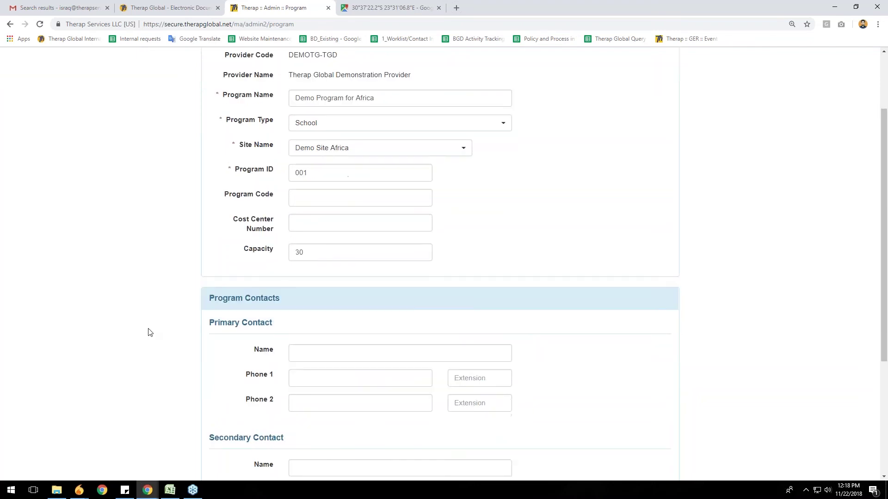
pyautogui.scroll(-4, 150, 332)
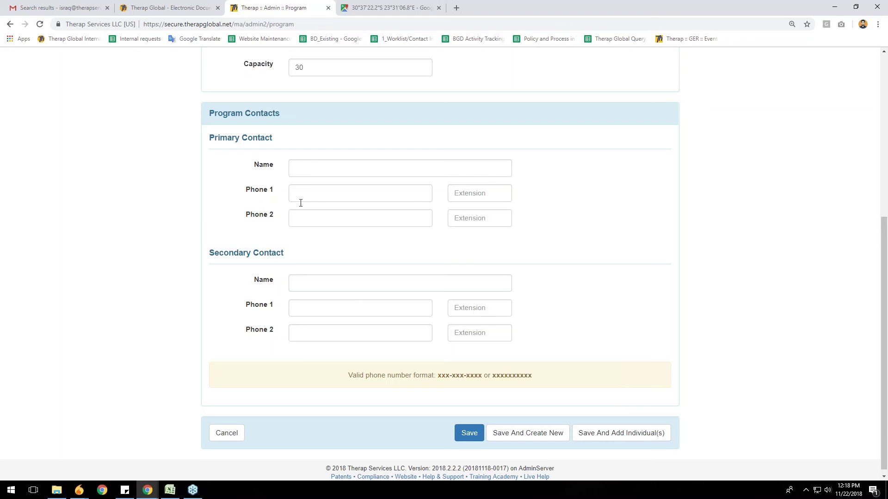
pyautogui.scroll(3, 277, 368)
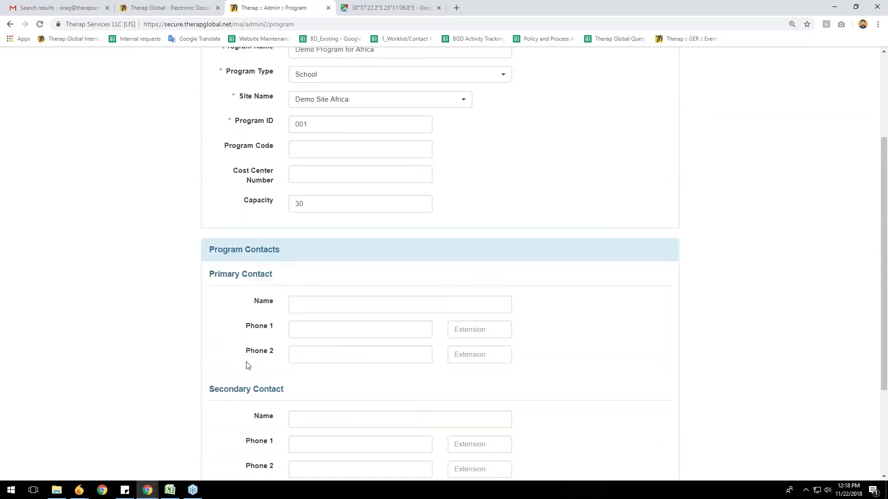
pyautogui.scroll(2, 247, 366)
pyautogui.scroll(-5, 245, 364)
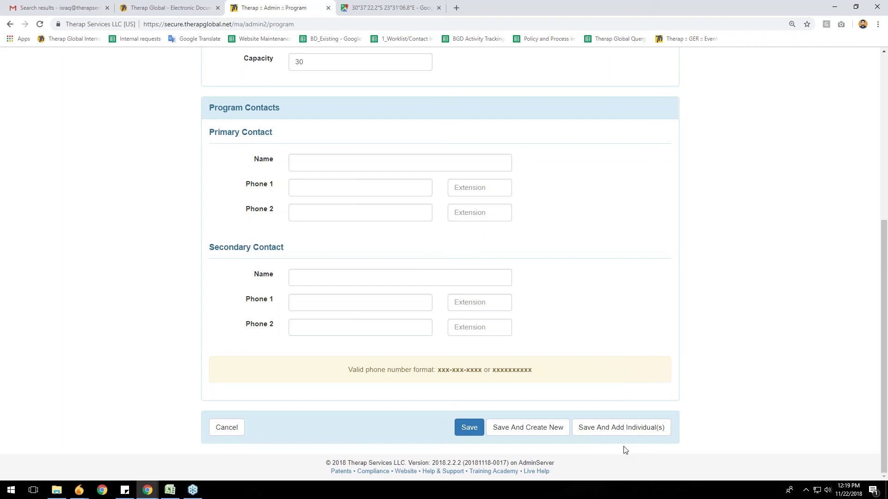
pyautogui.click(471, 434)
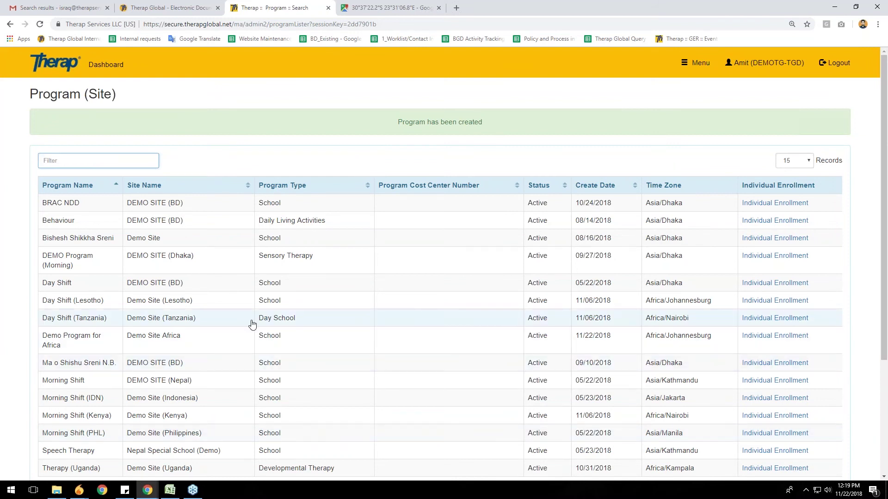
pyautogui.scroll(-3, 269, 319)
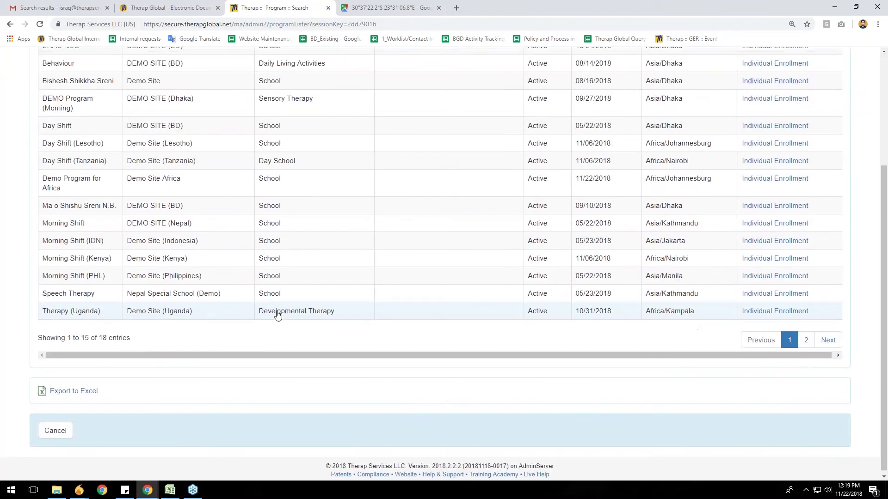
pyautogui.scroll(3, 277, 315)
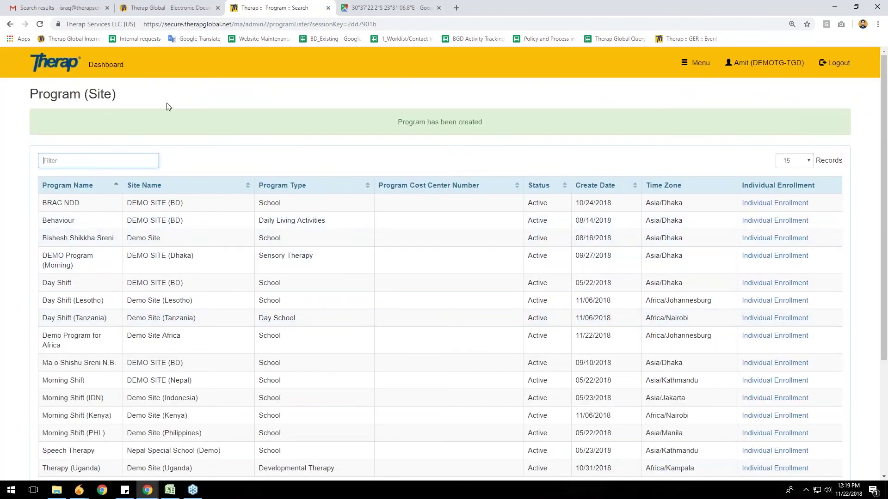
# Step: Return to the dashboard, look through the Admin options, and open the list of existing programs
pyautogui.click(113, 65)
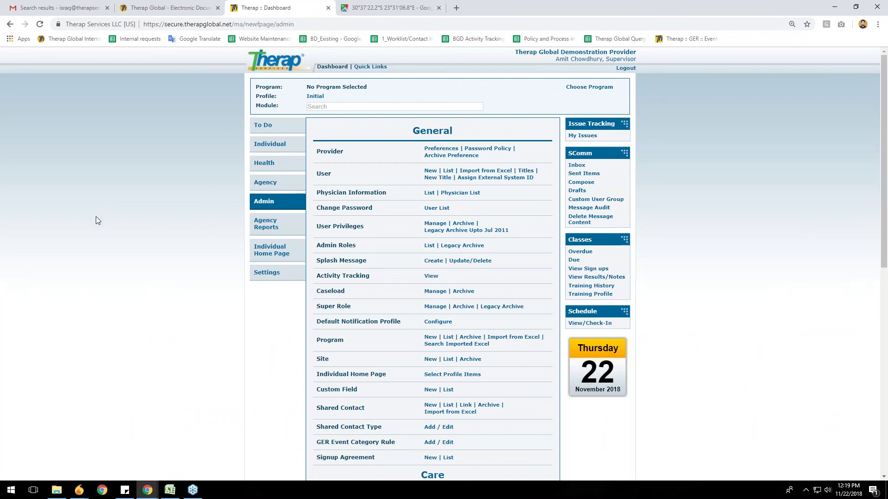
pyautogui.scroll(-3, 96, 215)
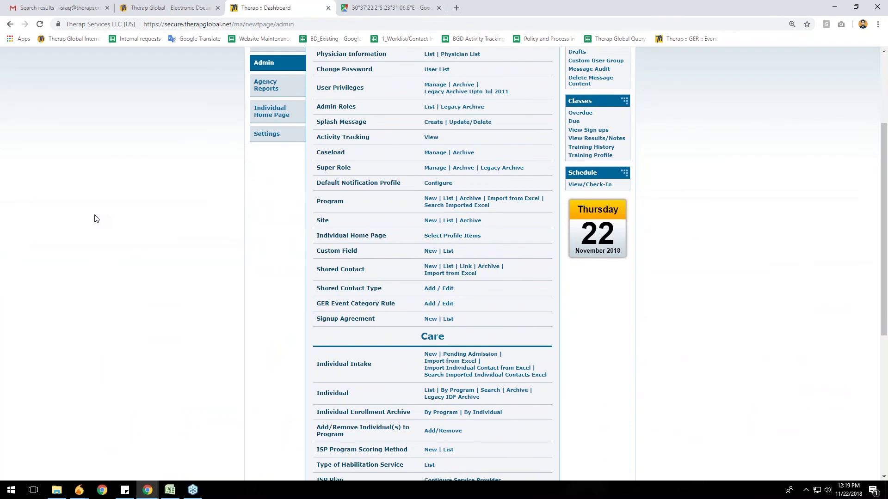
pyautogui.scroll(-1, 65, 254)
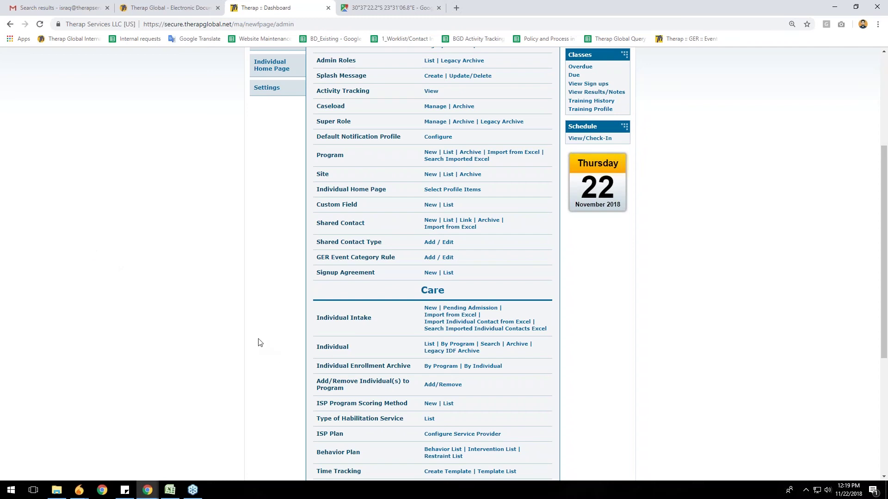
pyautogui.scroll(-1, 259, 342)
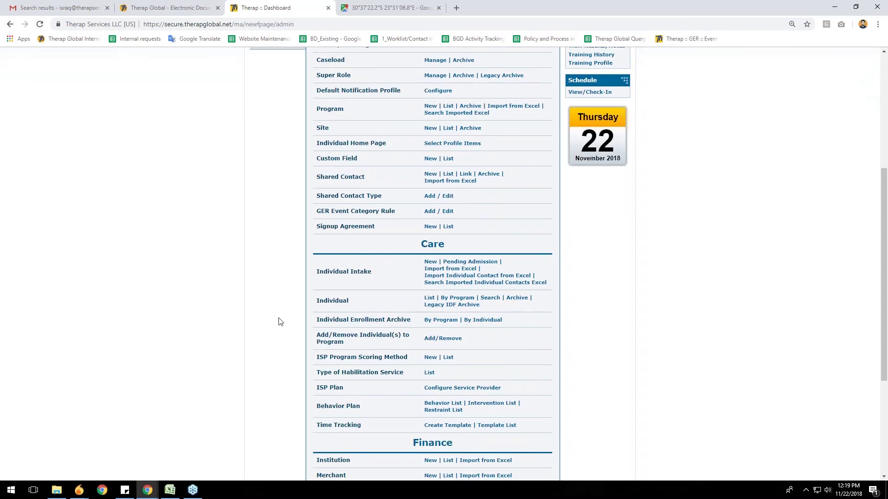
pyautogui.scroll(1, 278, 319)
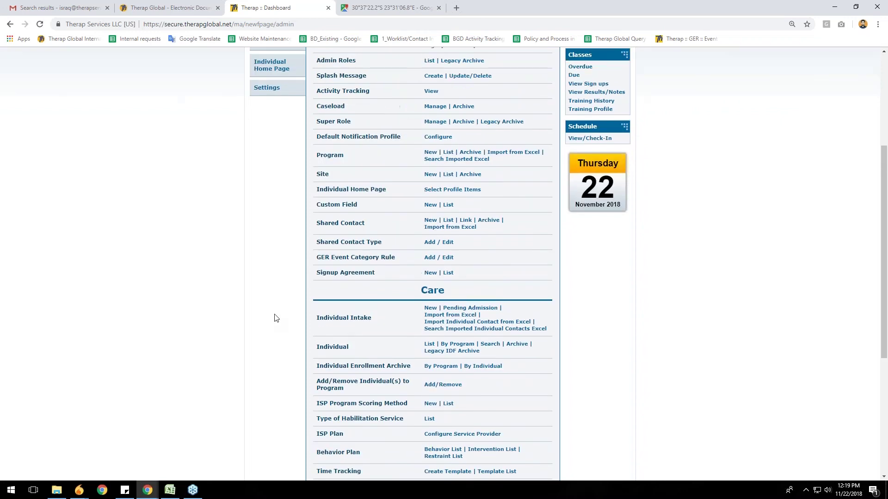
pyautogui.scroll(2, 315, 253)
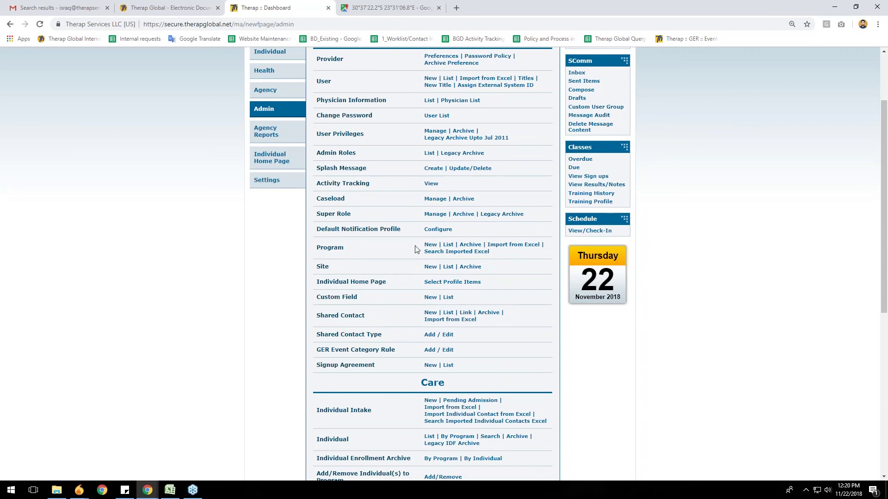
pyautogui.click(449, 246)
pyautogui.click(1, 245)
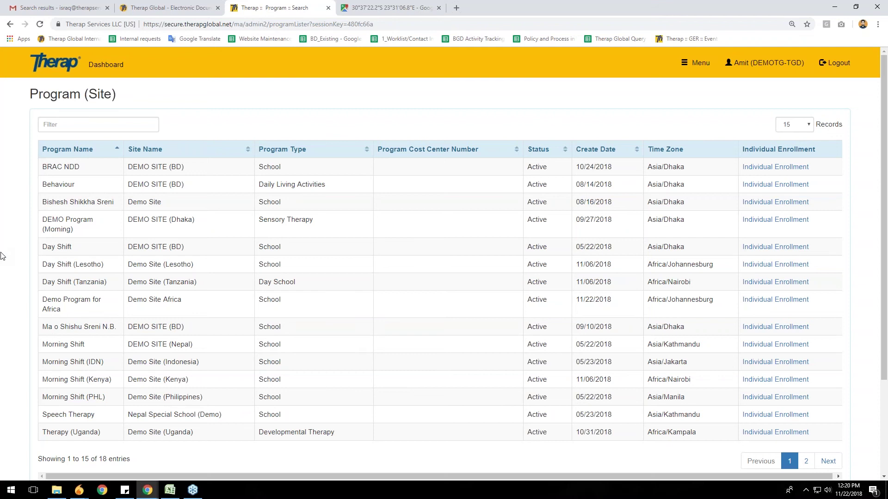
# Step: Open Demo Program for Africa from the program list and review its details, contacts, and the deactivate, update and delete options
pyautogui.scroll(-1, 9, 252)
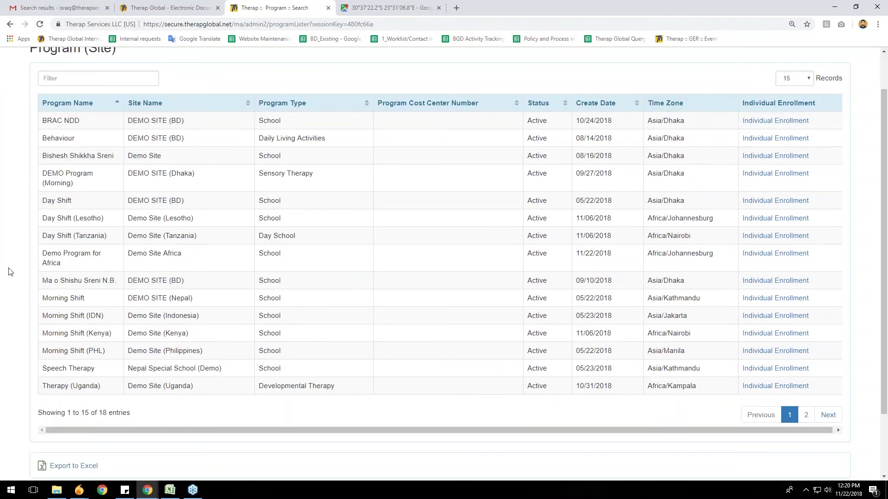
pyautogui.click(155, 263)
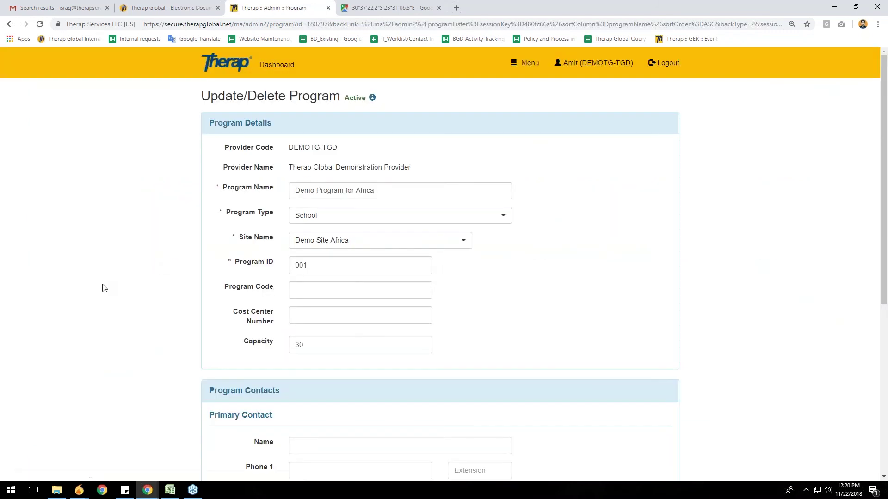
pyautogui.scroll(-3, 104, 288)
pyautogui.scroll(-3, 104, 288)
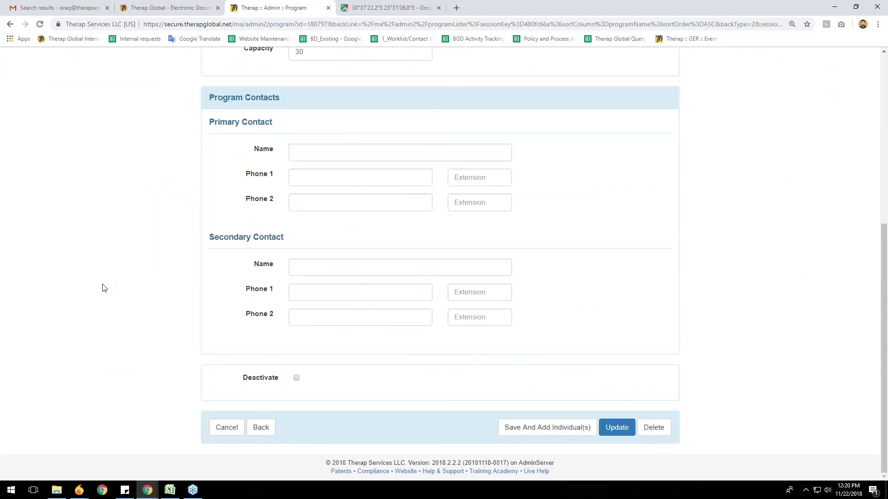
pyautogui.scroll(5, 104, 288)
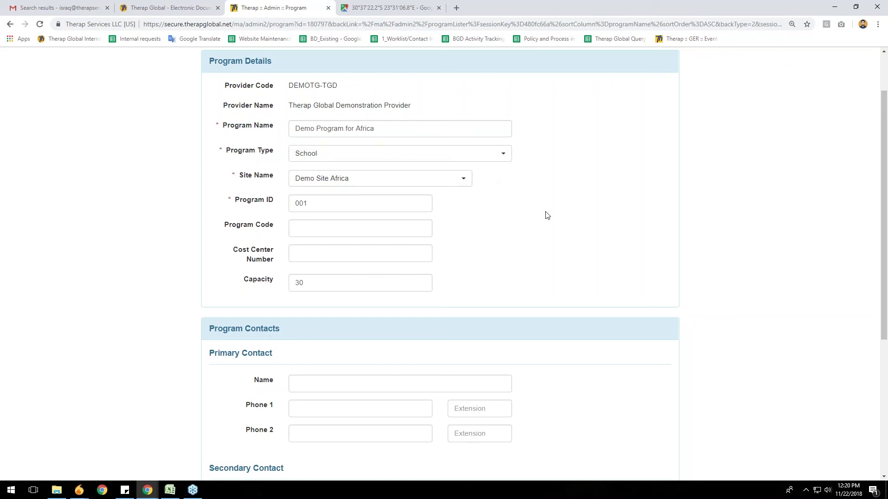
pyautogui.scroll(-5, 531, 239)
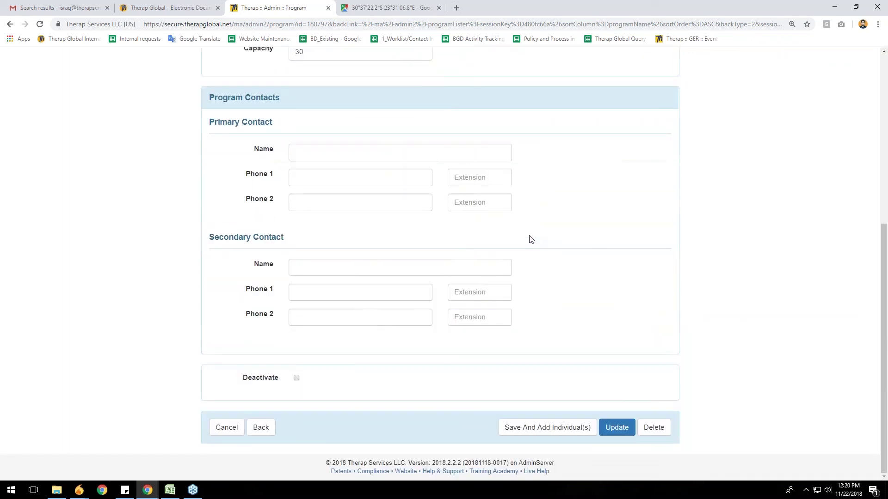
pyautogui.scroll(6, 531, 239)
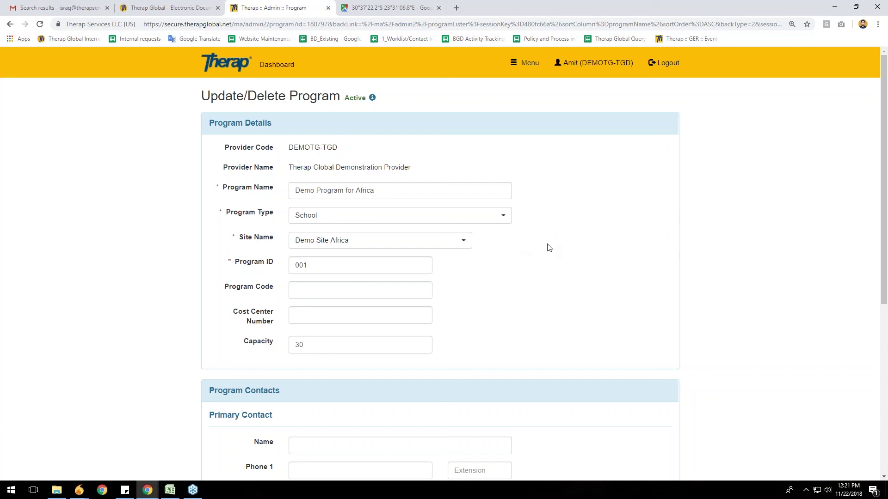
pyautogui.click(276, 65)
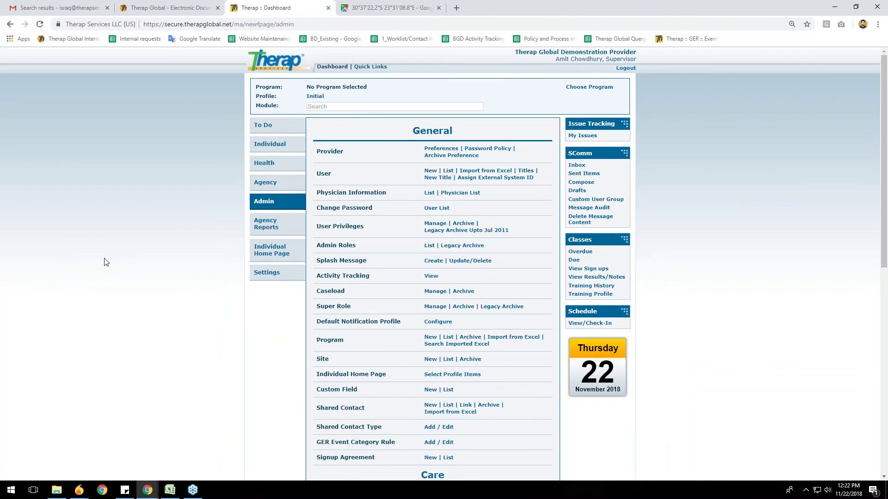
pyautogui.click(457, 8)
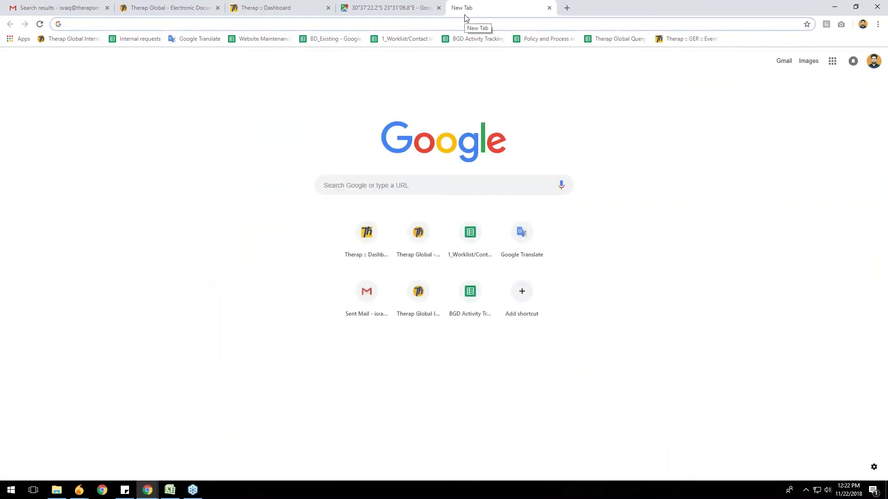
pyautogui.write('www.therapglobal.net')
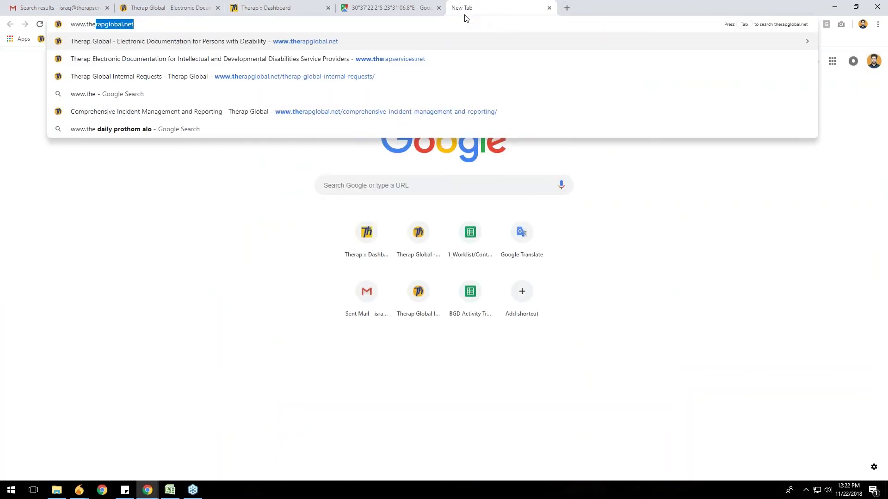
pyautogui.press('Return')
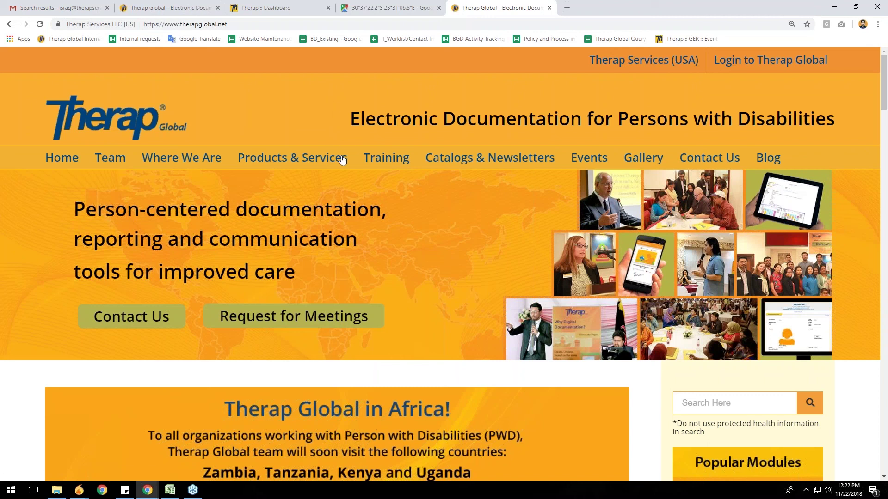
# Step: Open the Training Videos page of the Therap Global website and look through the English and Bengali videos
pyautogui.moveTo(371, 158)
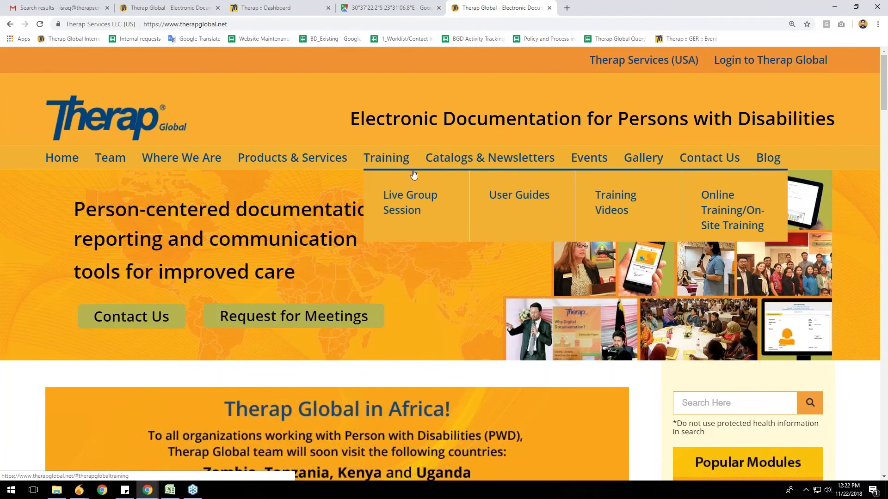
pyautogui.click(619, 212)
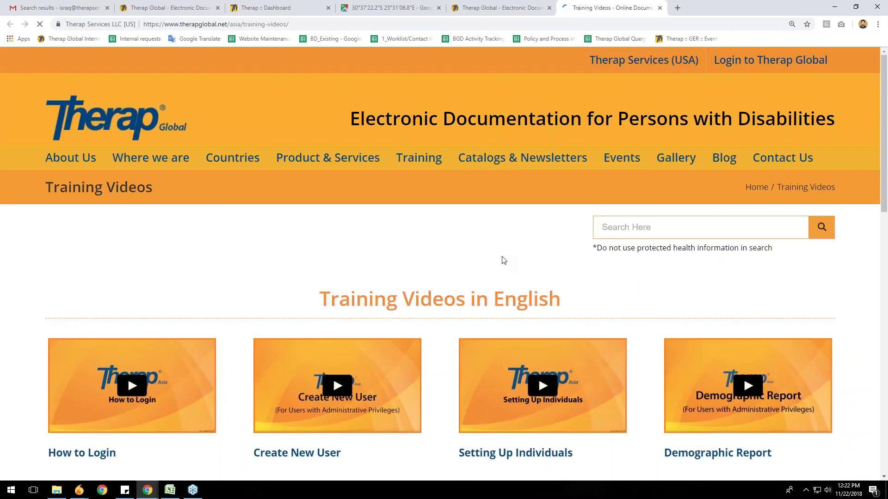
pyautogui.scroll(-5, 503, 262)
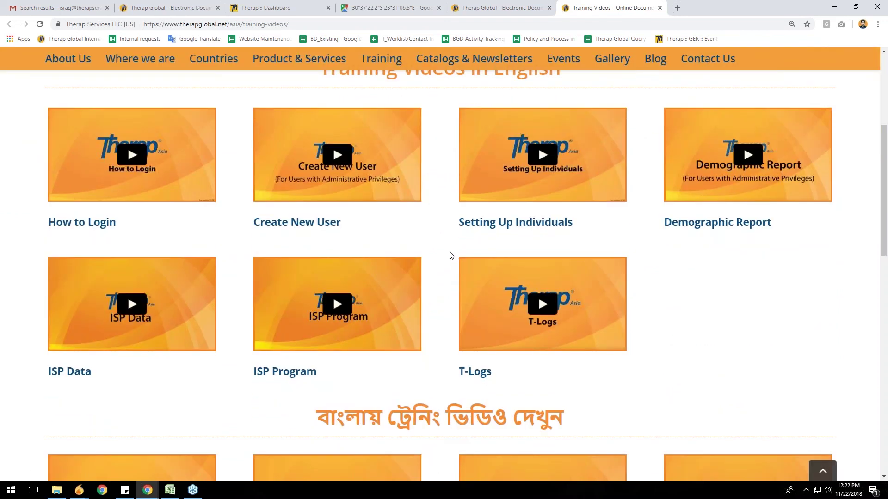
pyautogui.scroll(-3, 451, 256)
pyautogui.scroll(-4, 452, 255)
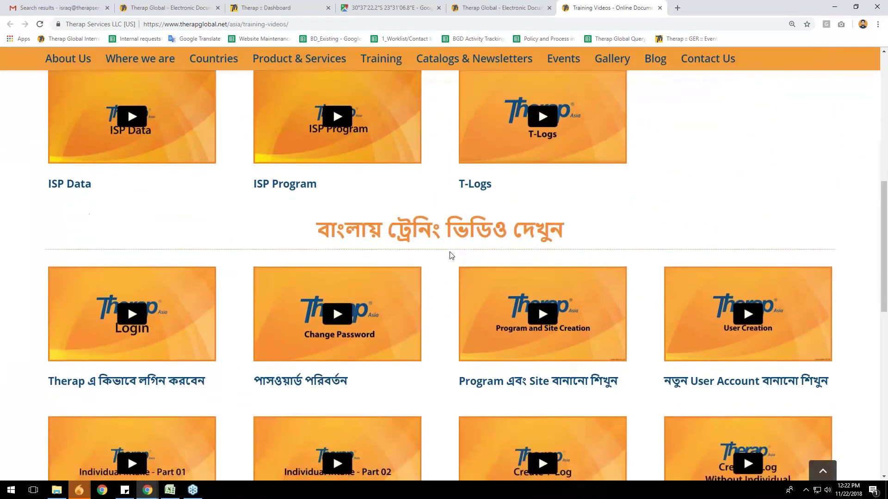
pyautogui.scroll(-8, 452, 256)
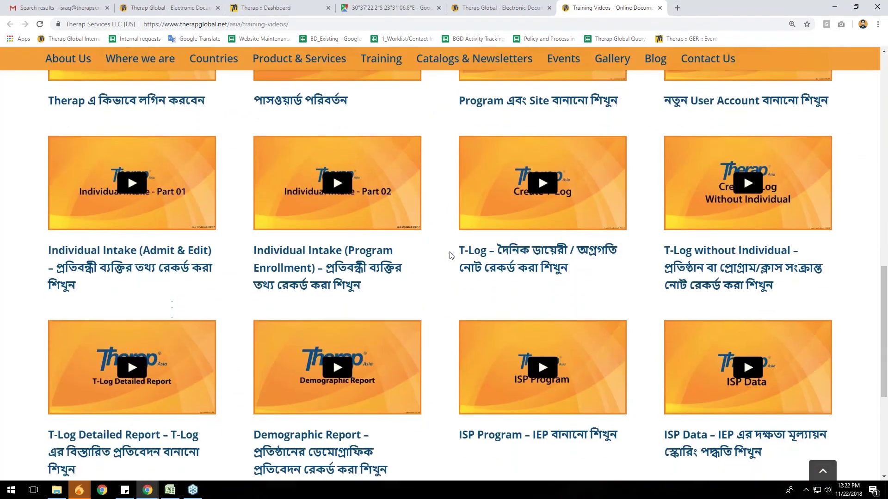
pyautogui.scroll(20, 451, 255)
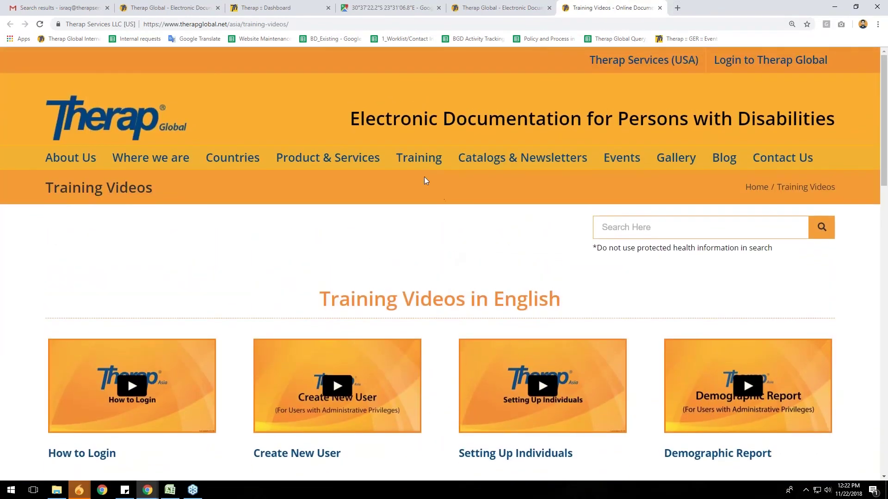
# Step: Open the User Guides page from the training resources and look over the guides offered in each language
pyautogui.moveTo(419, 162)
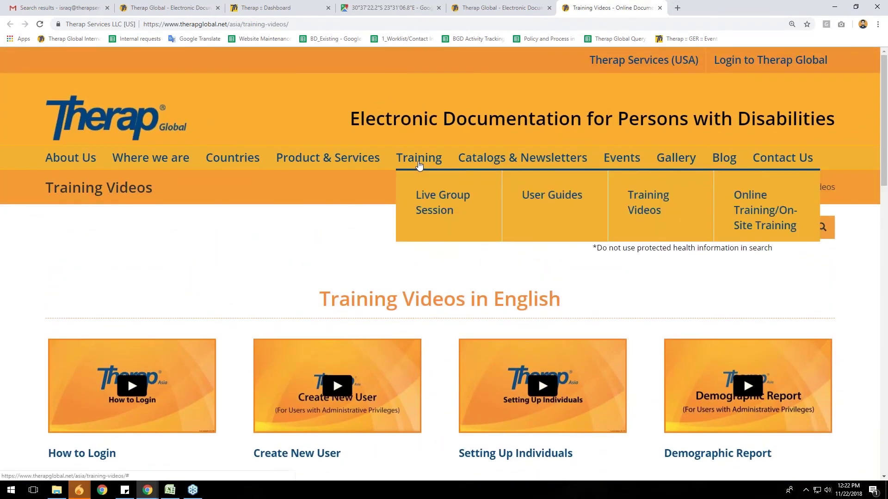
pyautogui.click(548, 199)
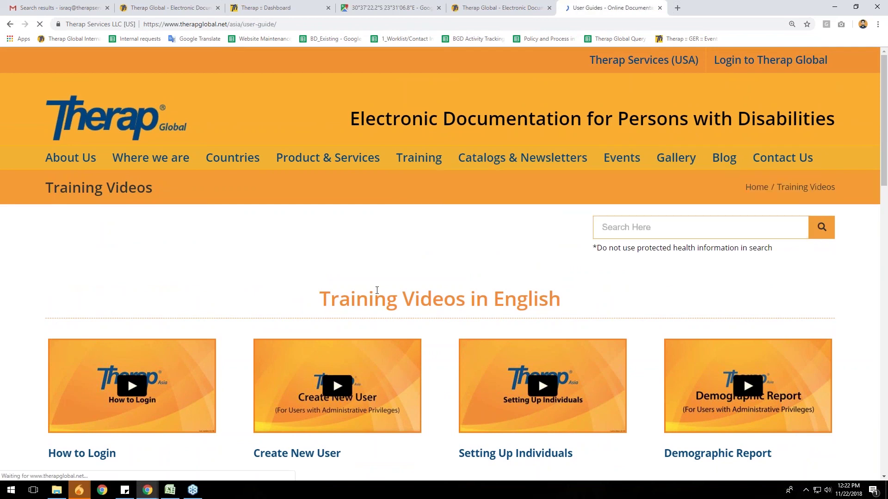
pyautogui.moveTo(432, 164)
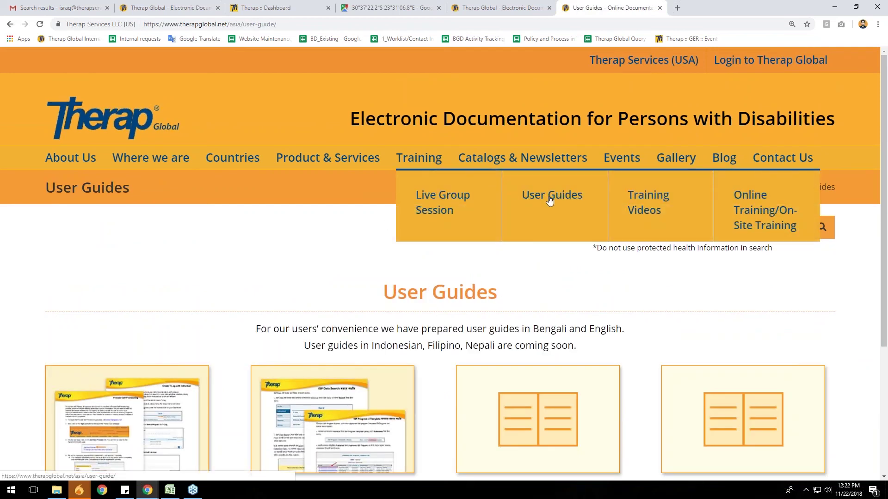
pyautogui.scroll(-1, 484, 284)
pyautogui.scroll(-3, 447, 279)
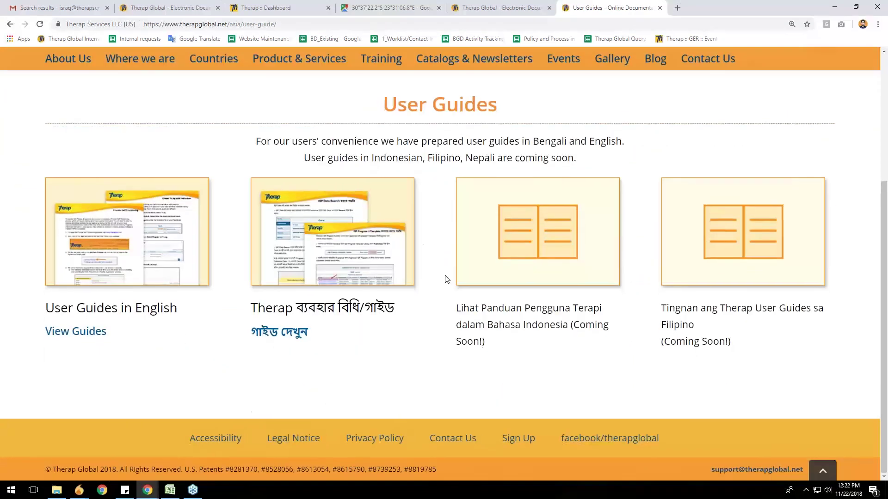
pyautogui.scroll(3, 446, 279)
pyautogui.scroll(1, 446, 278)
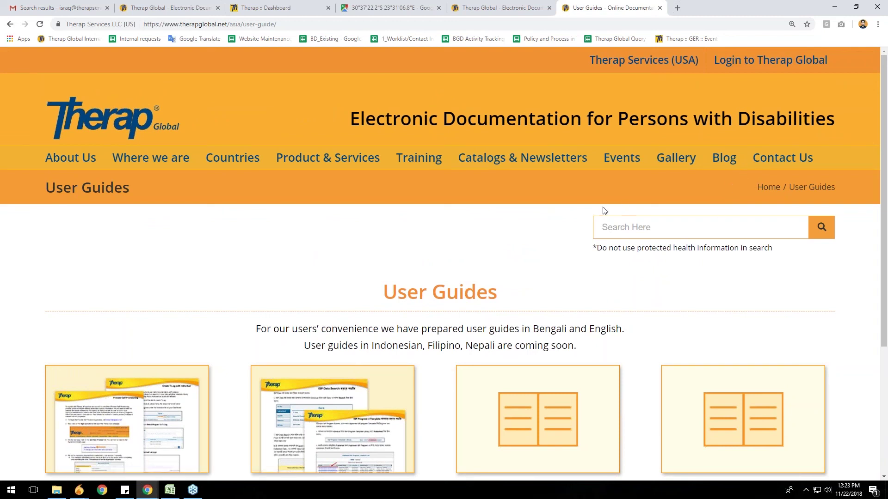
# Step: Open the Contact Us page and review the query form's fields, user type options and submit option
pyautogui.click(752, 162)
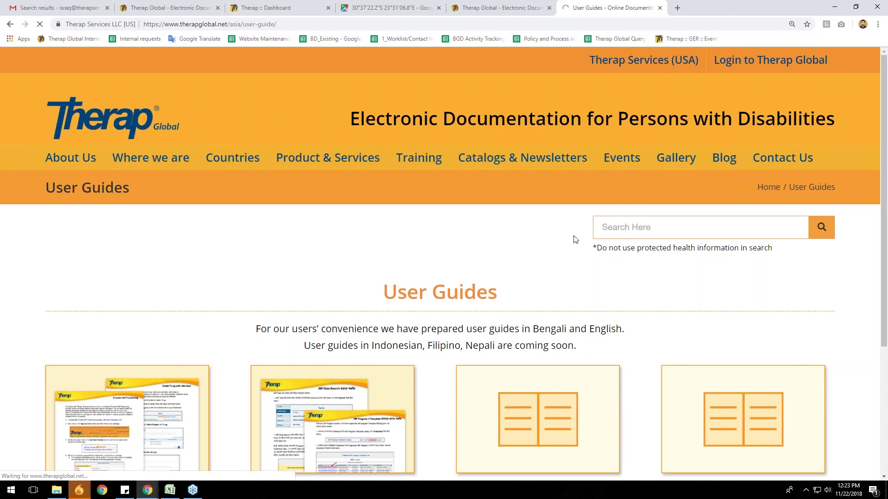
pyautogui.scroll(-2, 451, 313)
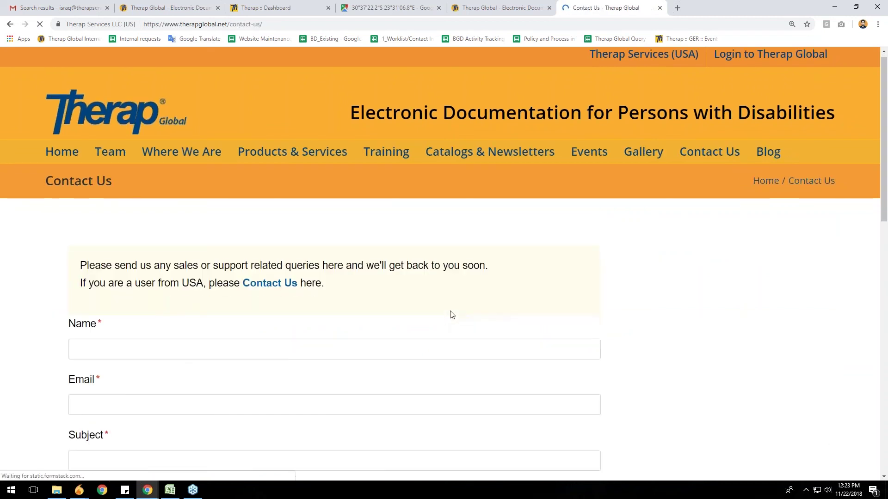
pyautogui.scroll(-4, 452, 310)
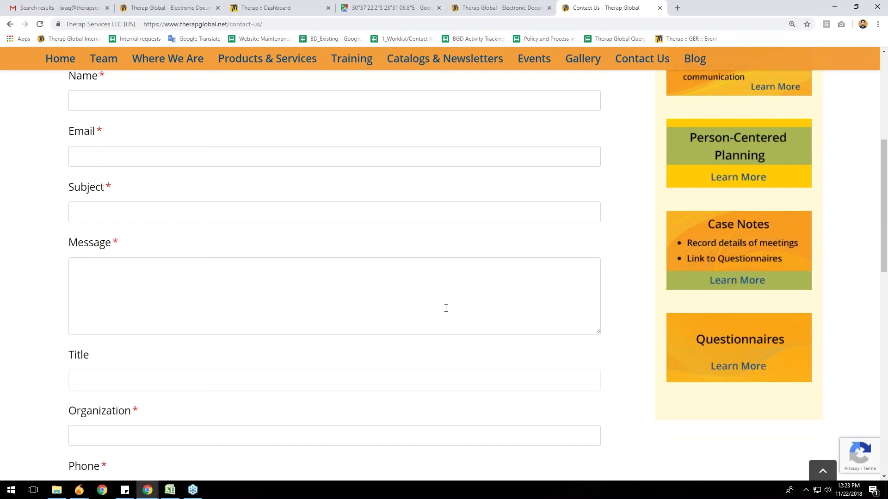
pyautogui.scroll(-7, 446, 308)
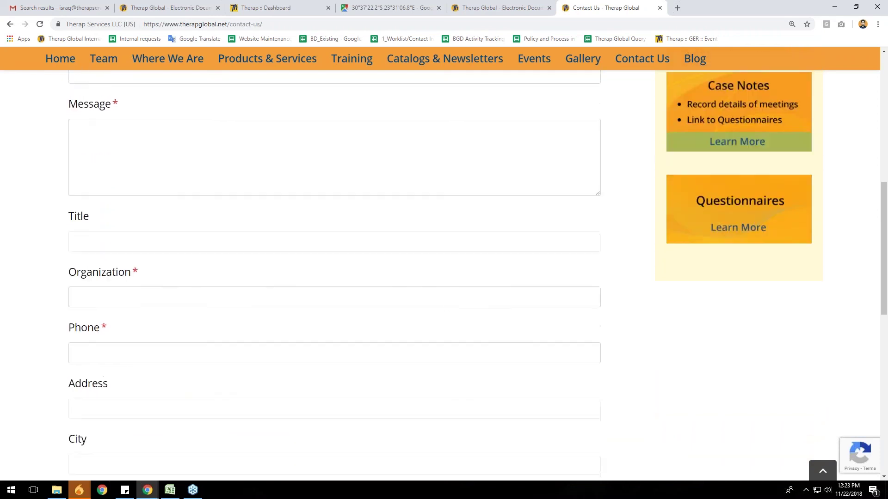
pyautogui.scroll(-5, 447, 307)
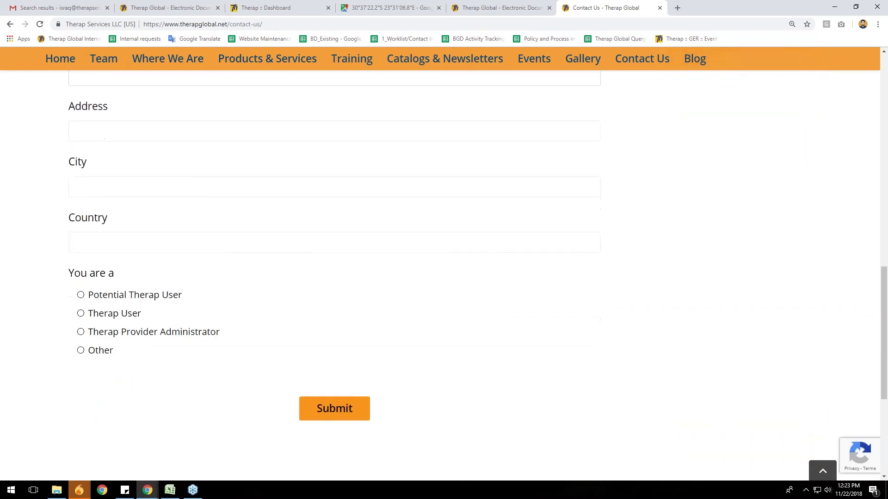
pyautogui.scroll(-2, 444, 278)
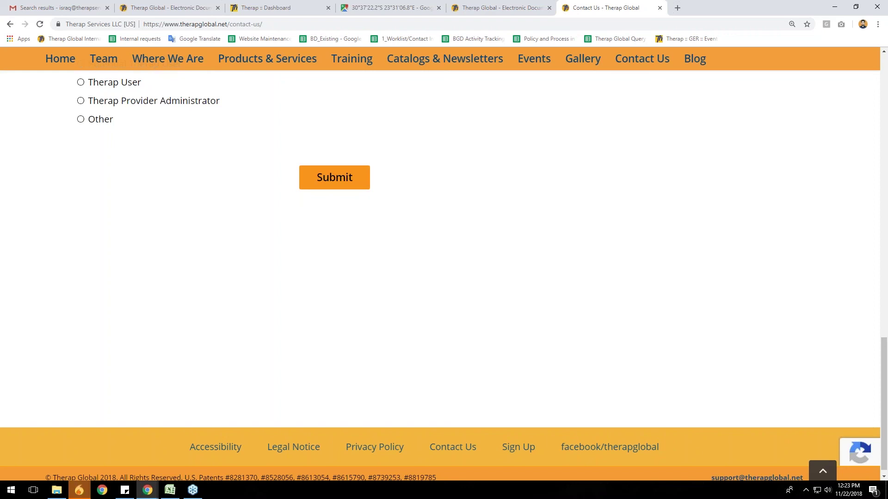
pyautogui.scroll(1, 504, 241)
pyautogui.scroll(15, 504, 241)
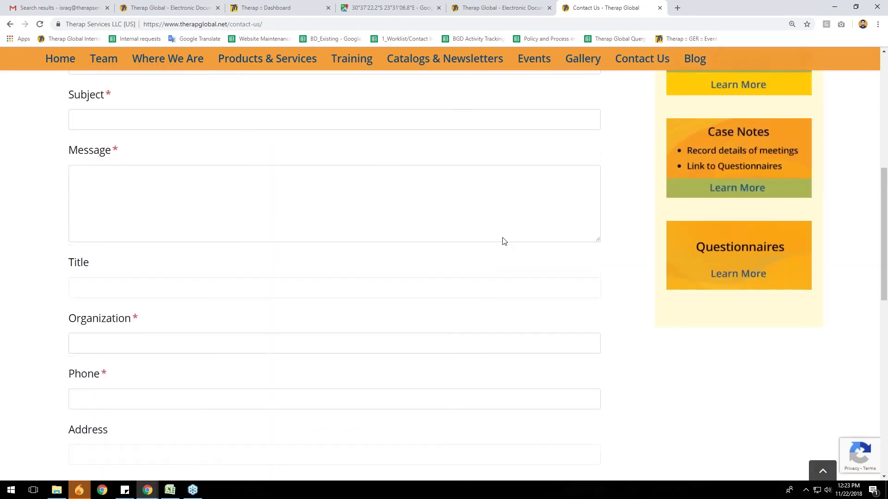